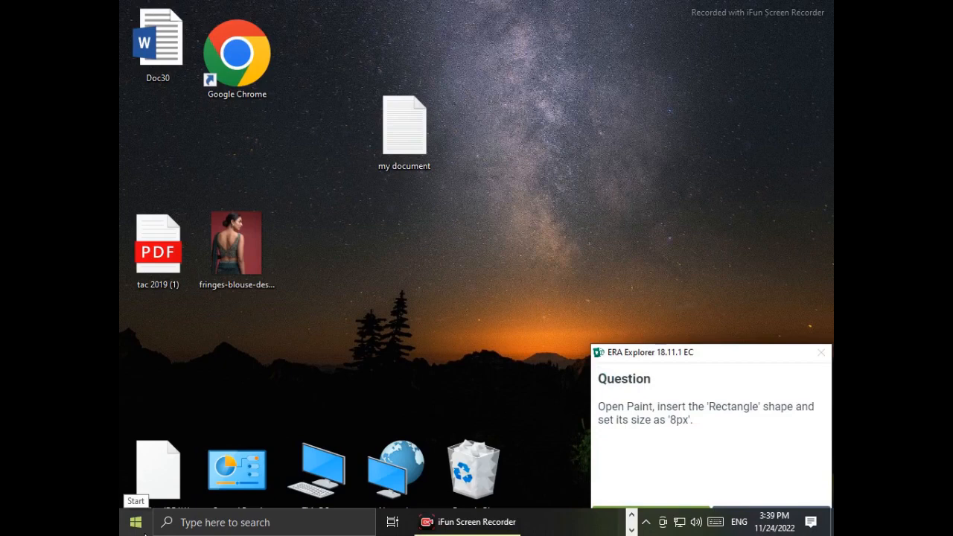
# - Search Windows for Paint and open the Paint app
pyautogui.click(145, 533)
pyautogui.write('p')
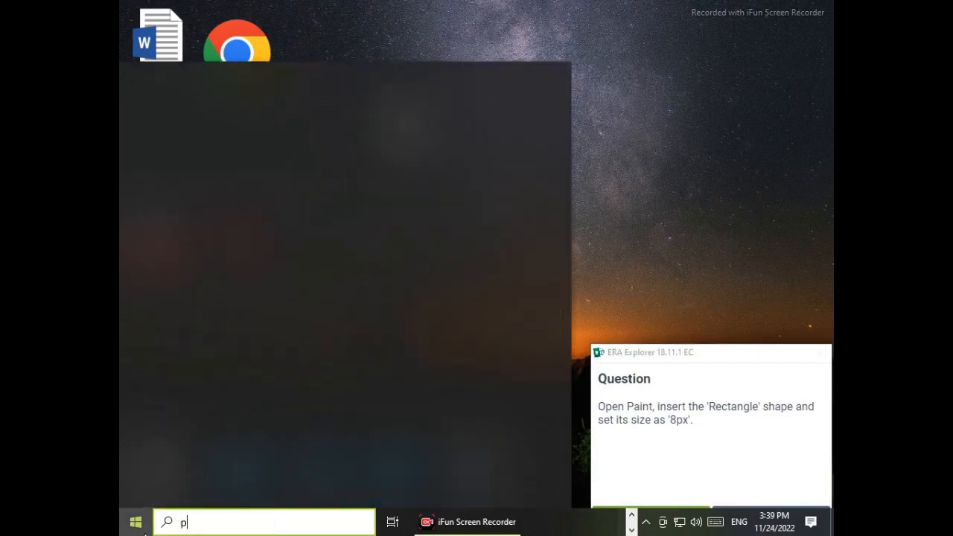
pyautogui.write('ai')
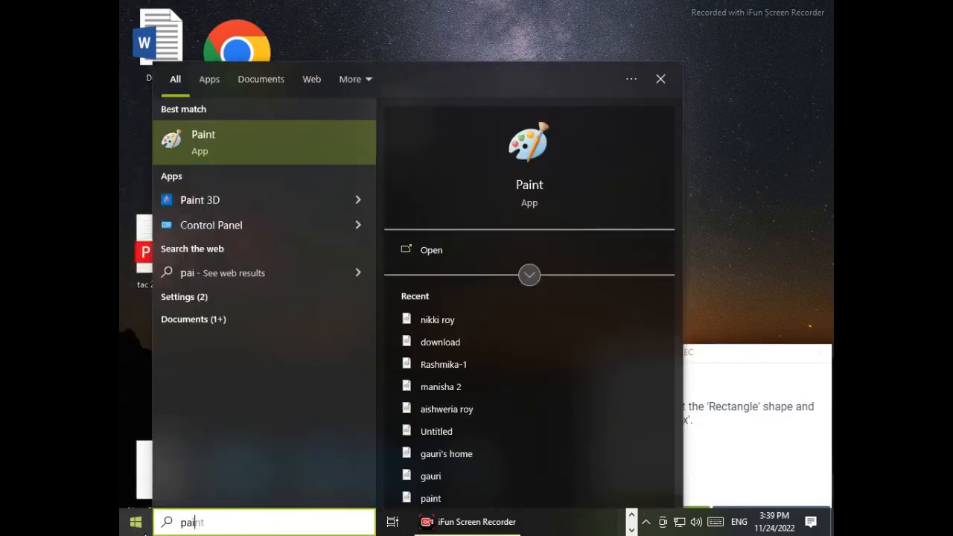
pyautogui.click(311, 130)
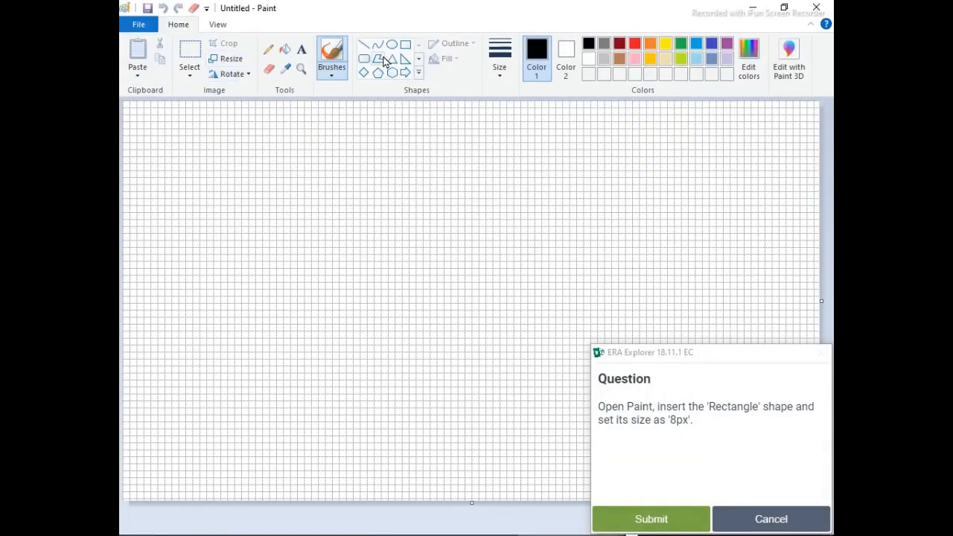
# - Draw a rectangle in the upper middle of the canvas with brown as Color 1 and black as Color 2
pyautogui.click(404, 45)
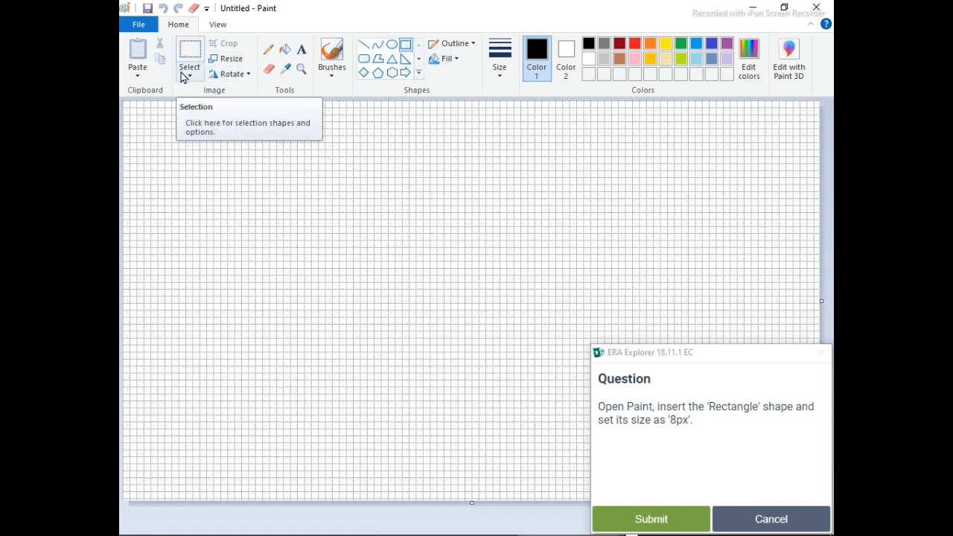
pyautogui.click(217, 24)
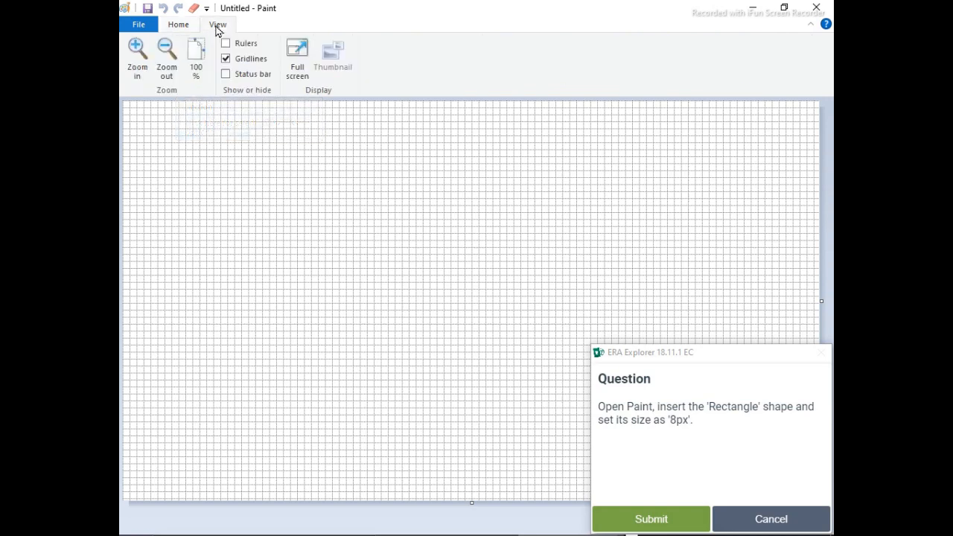
pyautogui.click(178, 28)
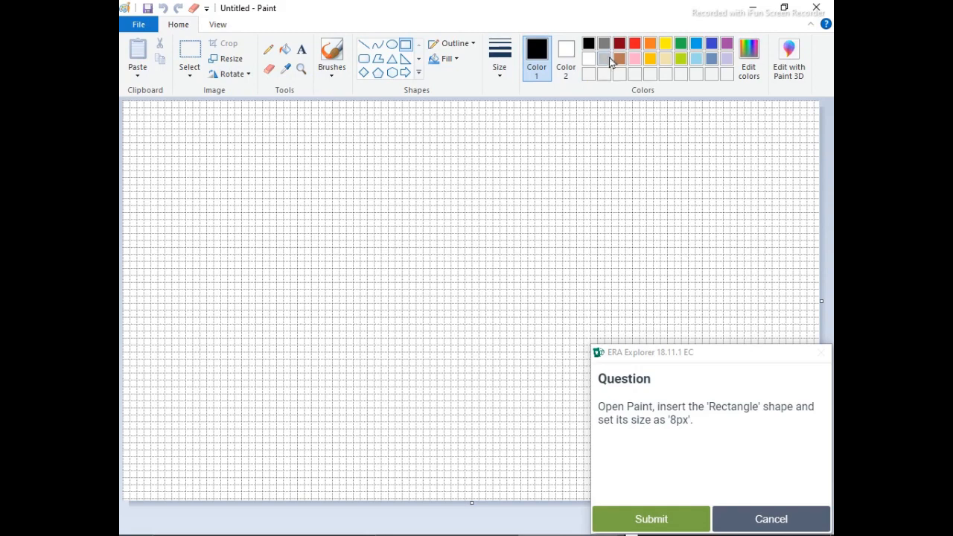
pyautogui.click(566, 59)
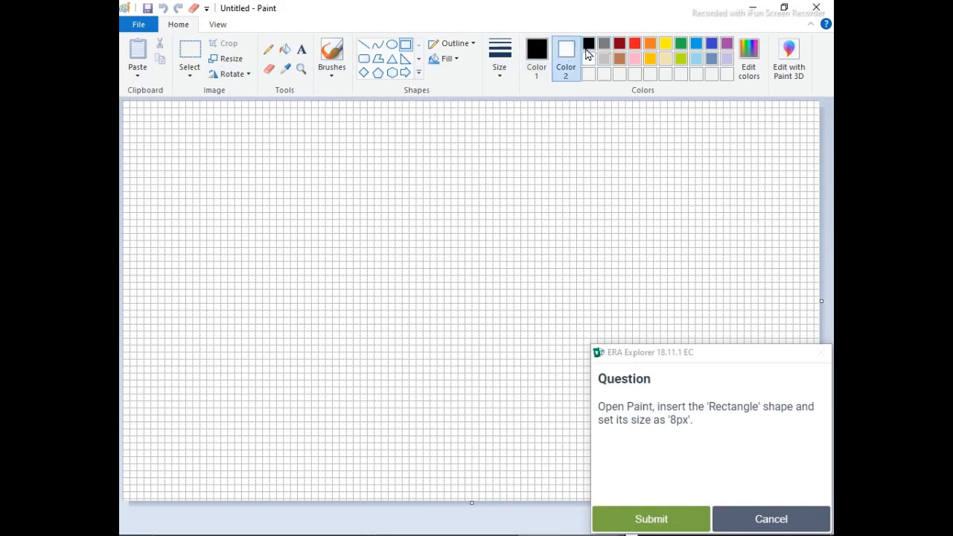
pyautogui.click(587, 44)
pyautogui.click(533, 54)
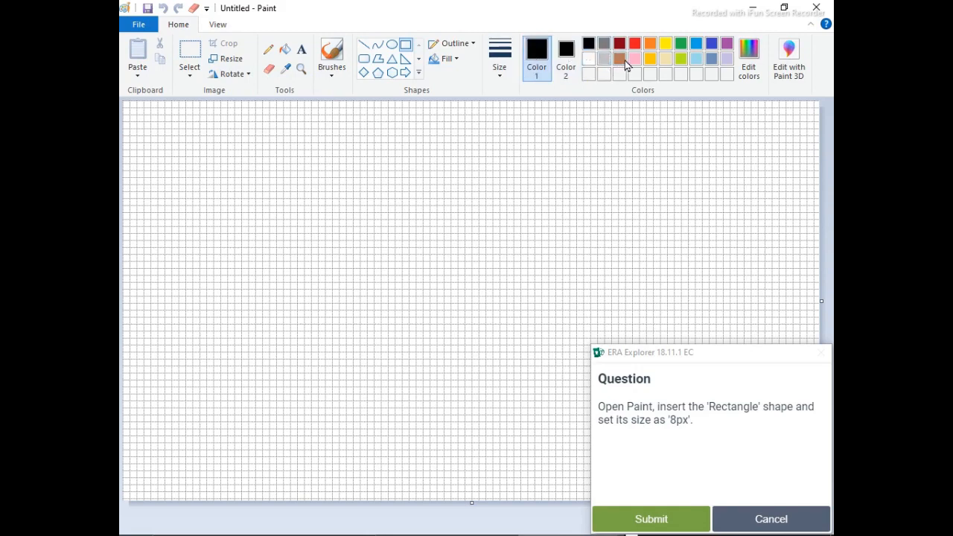
pyautogui.click(624, 60)
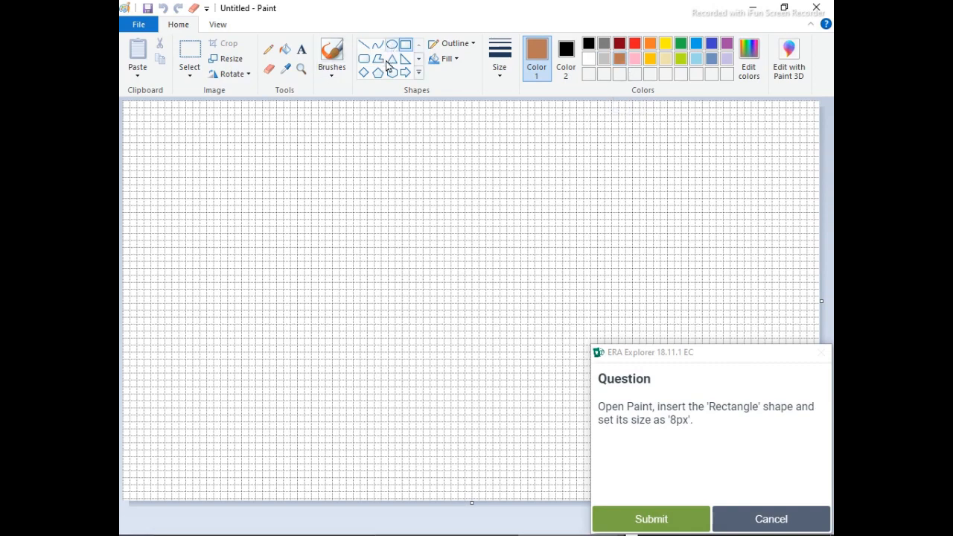
pyautogui.moveTo(257, 181); pyautogui.dragTo(432, 284)
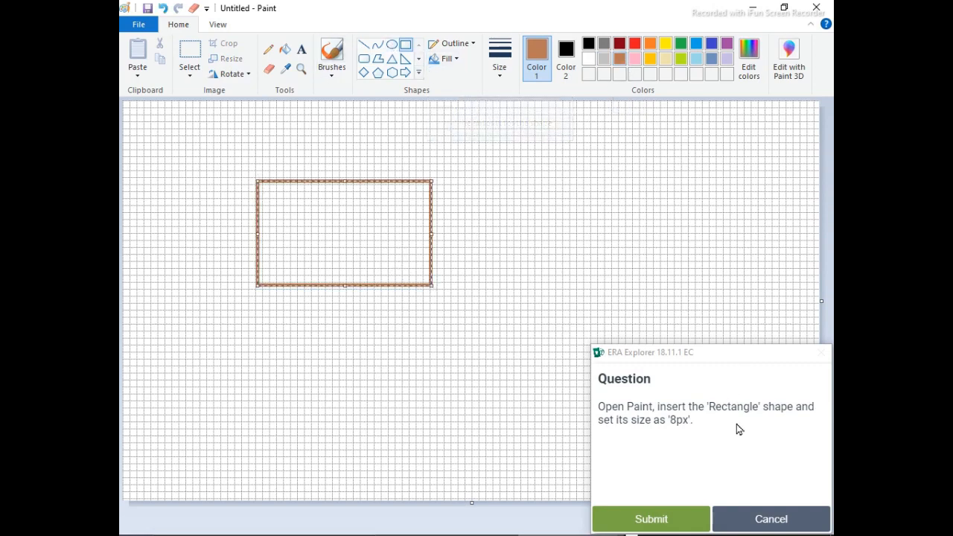
# - Set the rectangle's outline size to 8px and submit the answer in ERA Explorer
pyautogui.click(497, 74)
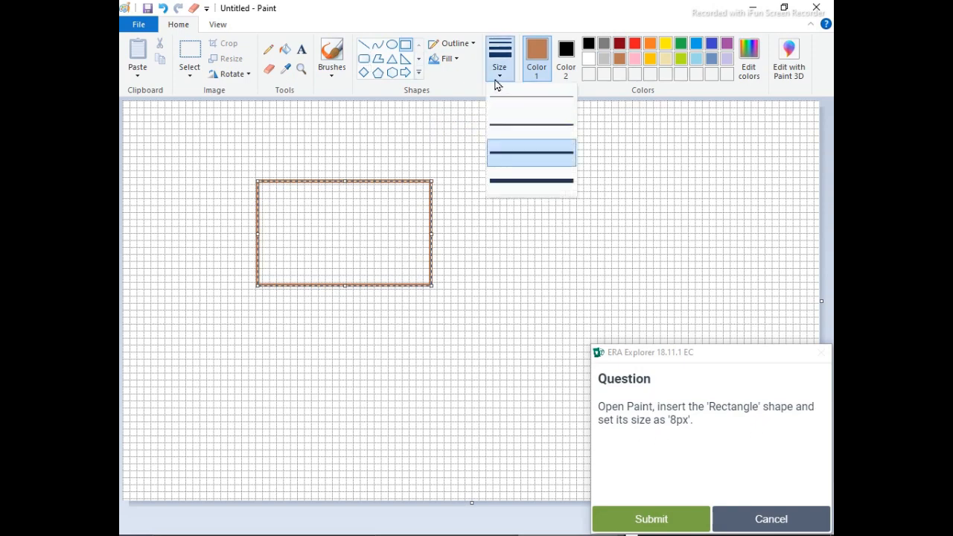
pyautogui.click(527, 177)
pyautogui.click(609, 518)
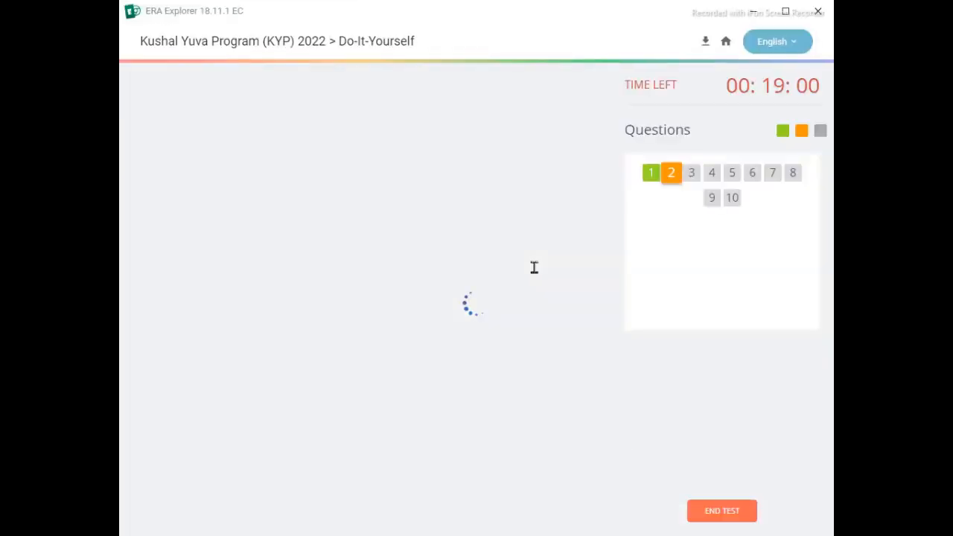
# - Start exam question 2 and create a new blank picture in Paint without saving the rectangle drawing
pyautogui.click(378, 171)
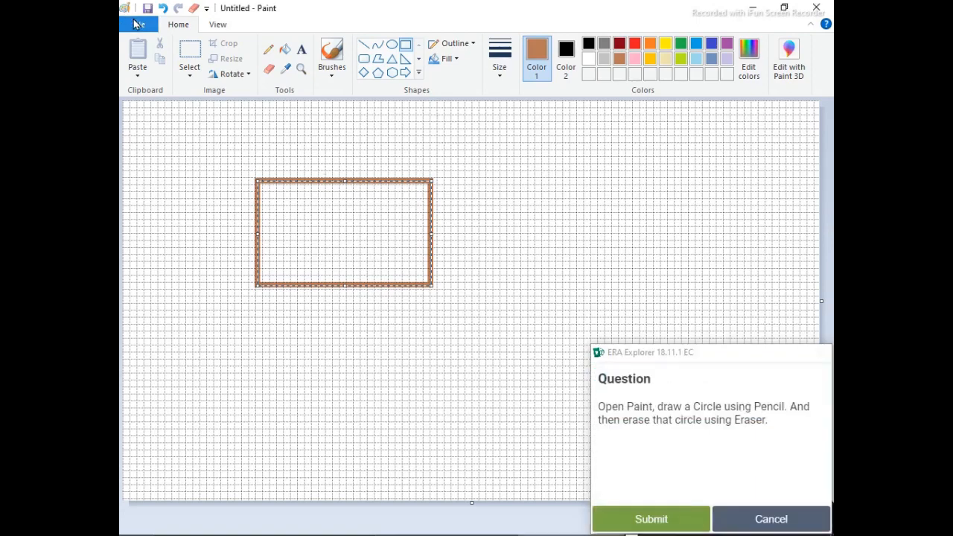
pyautogui.click(138, 24)
pyautogui.click(168, 58)
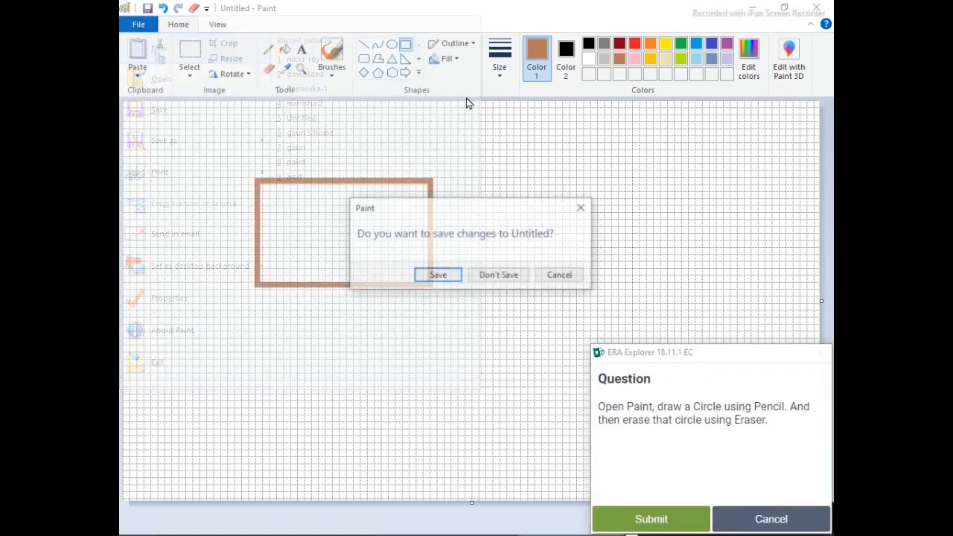
pyautogui.click(512, 275)
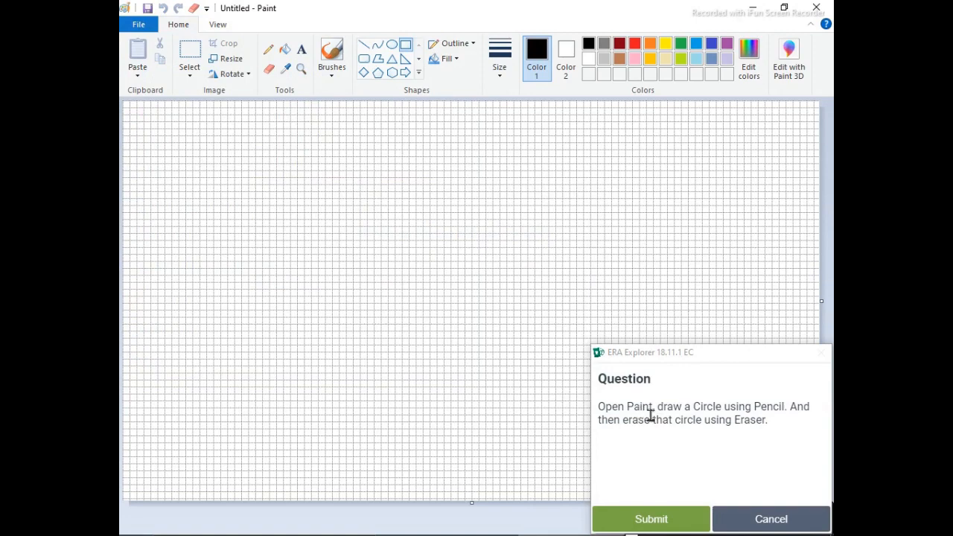
# - Draw a freehand circle with the Pencil, erase parts of its line with the Eraser, and submit the answer
pyautogui.click(268, 49)
pyautogui.moveTo(481, 235)
pyautogui.mouseDown()
pyautogui.moveTo(401, 226)
pyautogui.moveTo(504, 350)
pyautogui.moveTo(450, 230)
pyautogui.mouseUp()
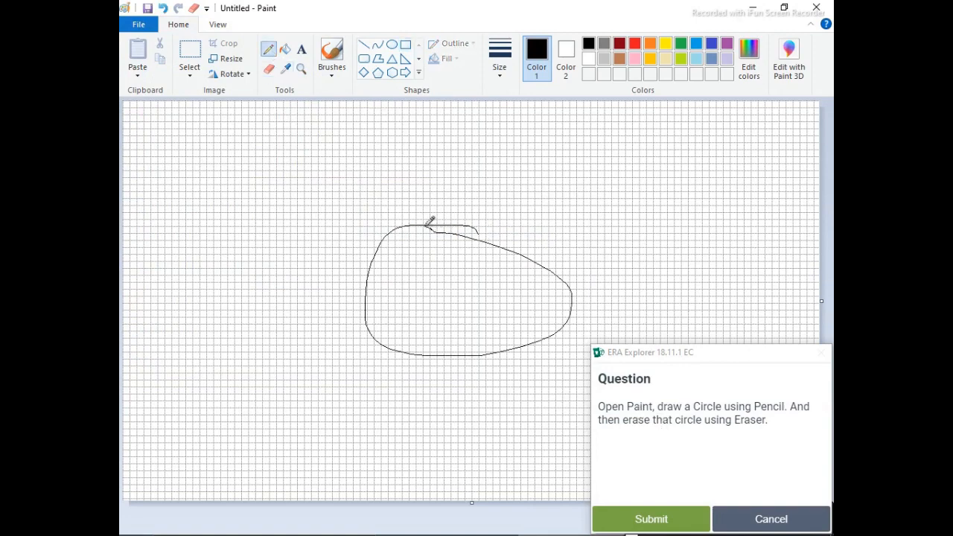
pyautogui.click(269, 68)
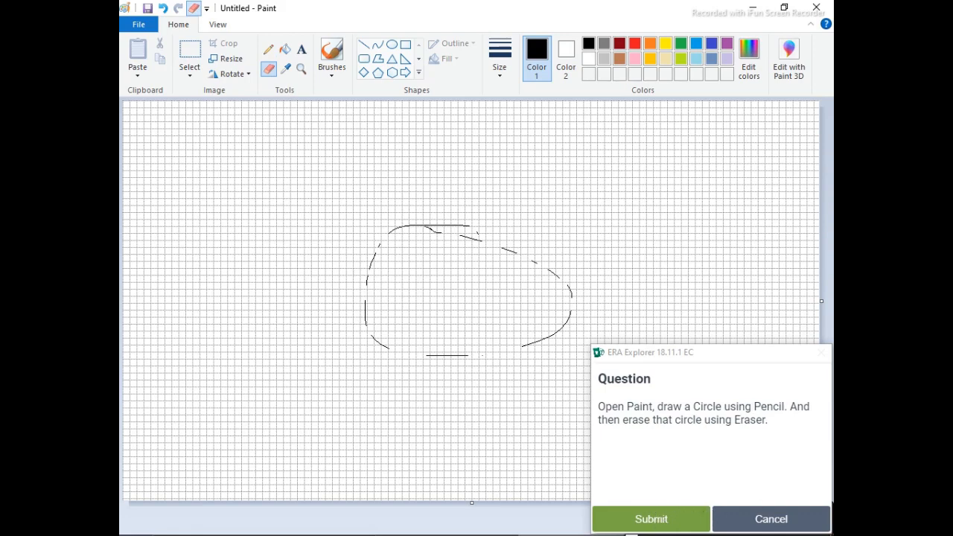
pyautogui.click(675, 525)
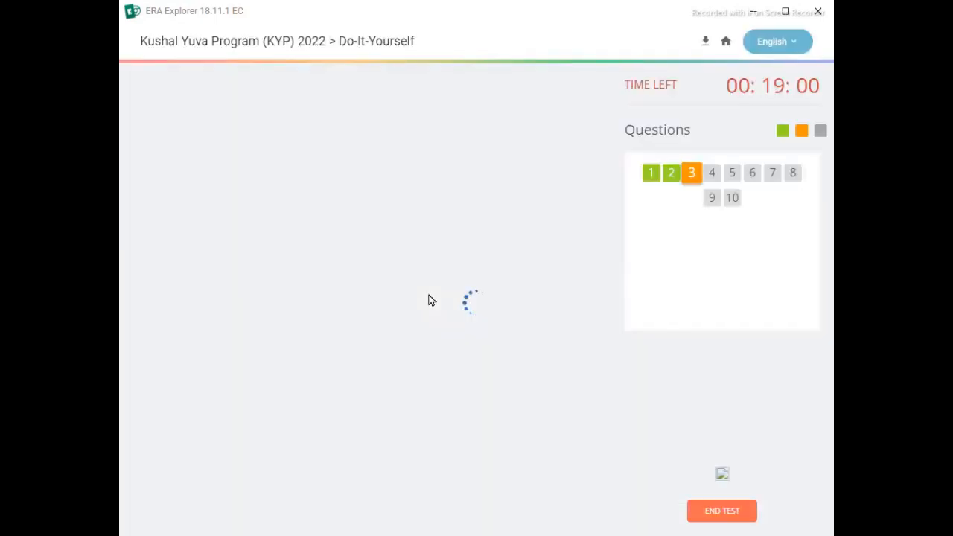
# - Start exam question 3 and replace the old oval drawing with a blank picture without saving it
pyautogui.click(379, 186)
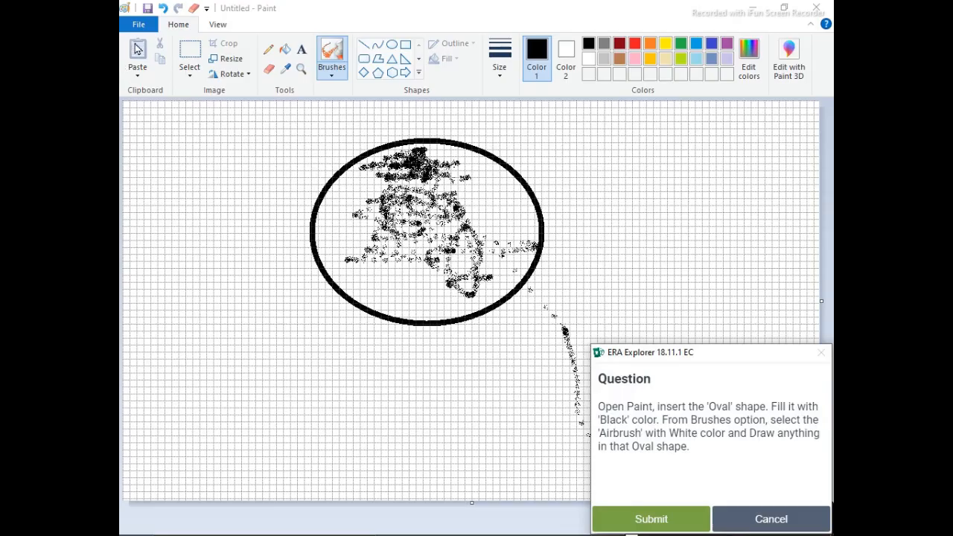
pyautogui.click(136, 27)
pyautogui.click(141, 47)
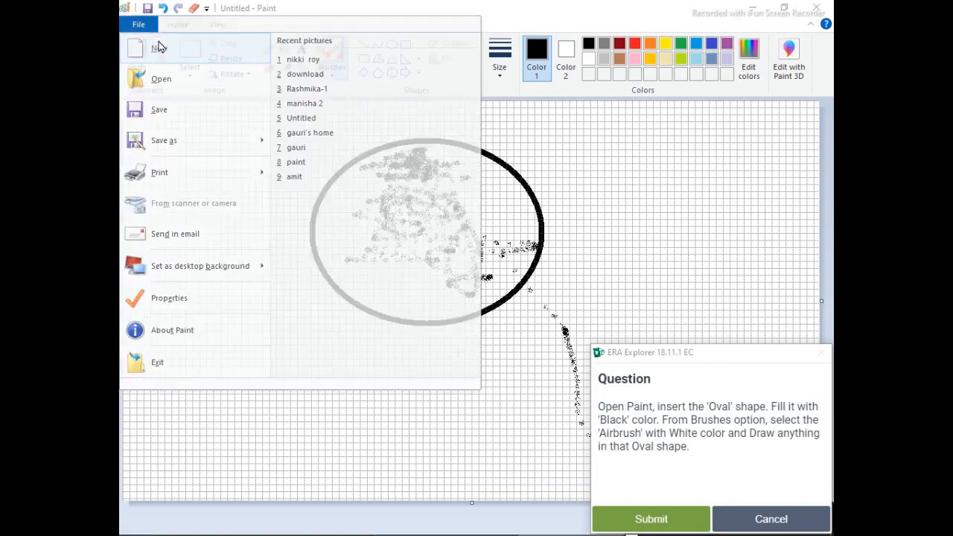
pyautogui.click(499, 275)
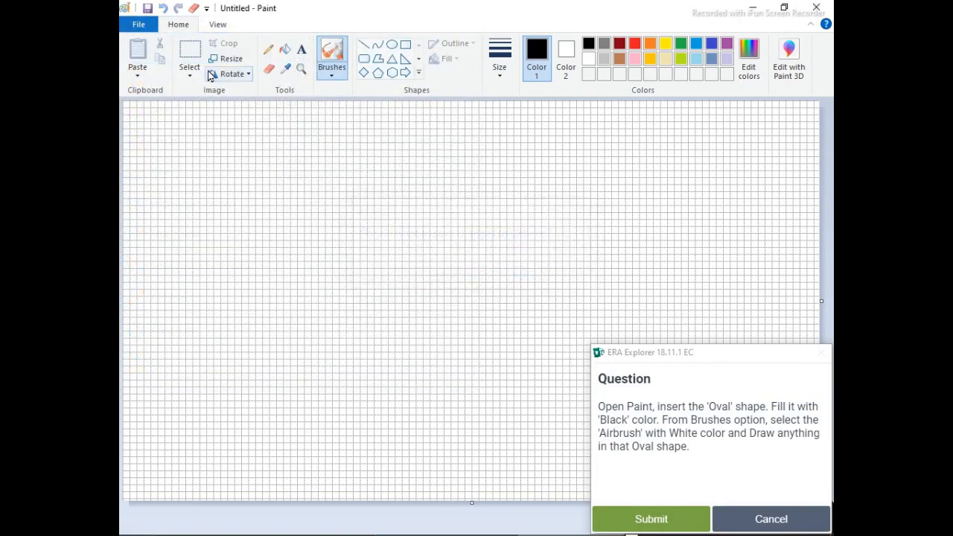
# - Draw a large oval with a solid black outline in the middle of the canvas
pyautogui.click(391, 44)
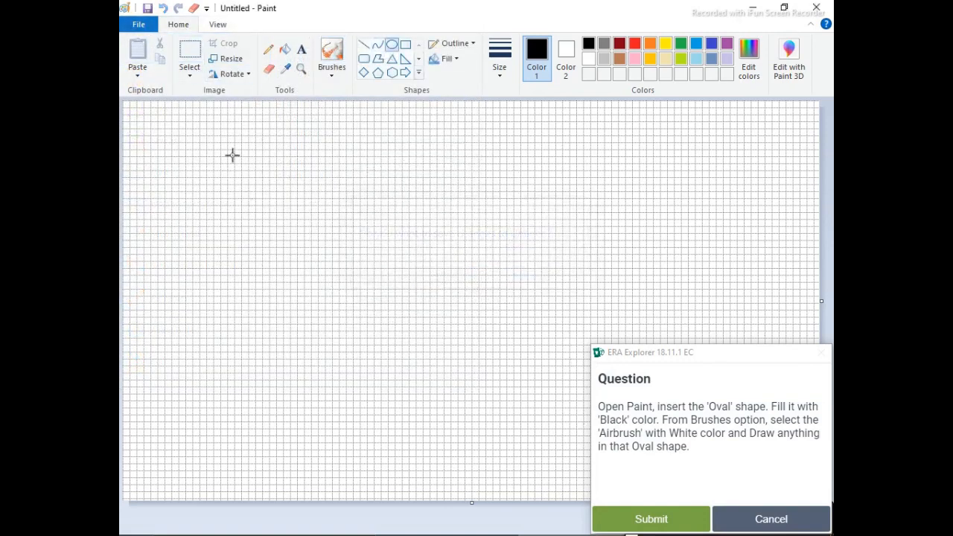
pyautogui.moveTo(231, 147); pyautogui.dragTo(587, 387)
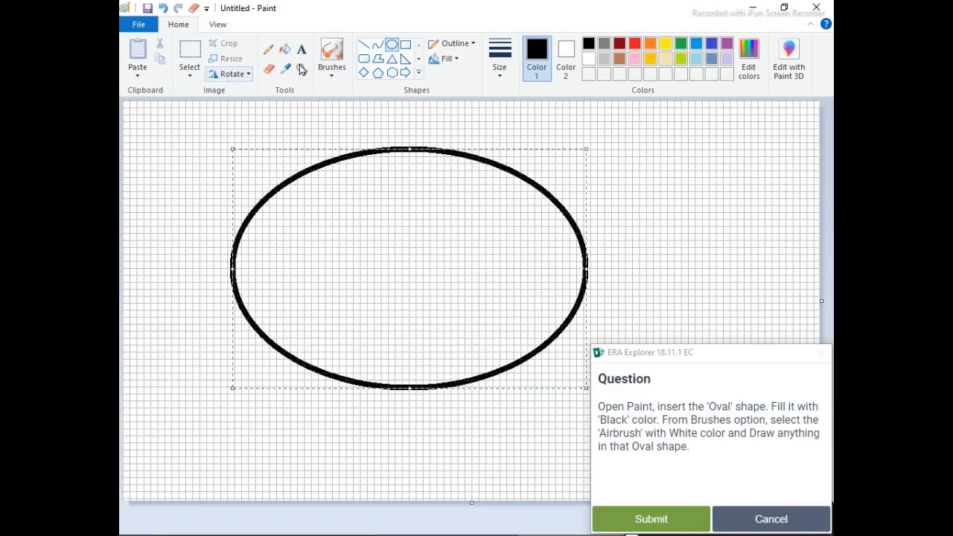
# - Paint loose orange strokes across and around the oval with the Watercolor brush and submit the answer
pyautogui.click(331, 68)
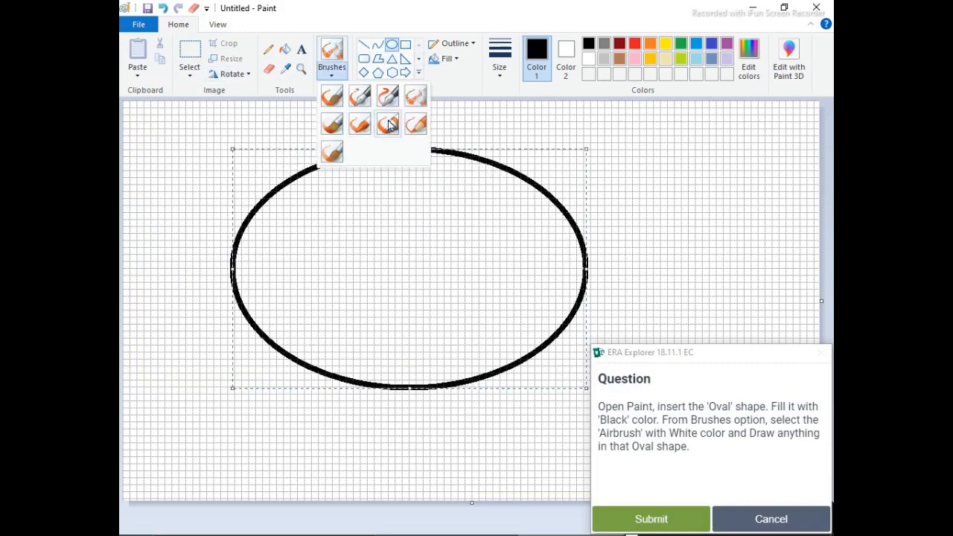
pyautogui.click(332, 152)
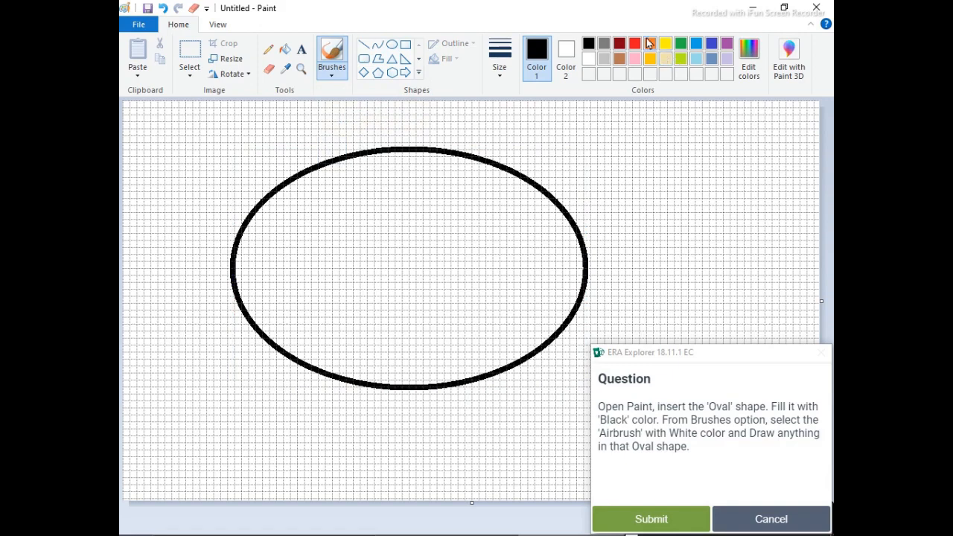
pyautogui.click(649, 43)
pyautogui.click(413, 240)
pyautogui.moveTo(350, 217)
pyautogui.mouseDown()
pyautogui.moveTo(591, 191)
pyautogui.moveTo(265, 151)
pyautogui.mouseUp()
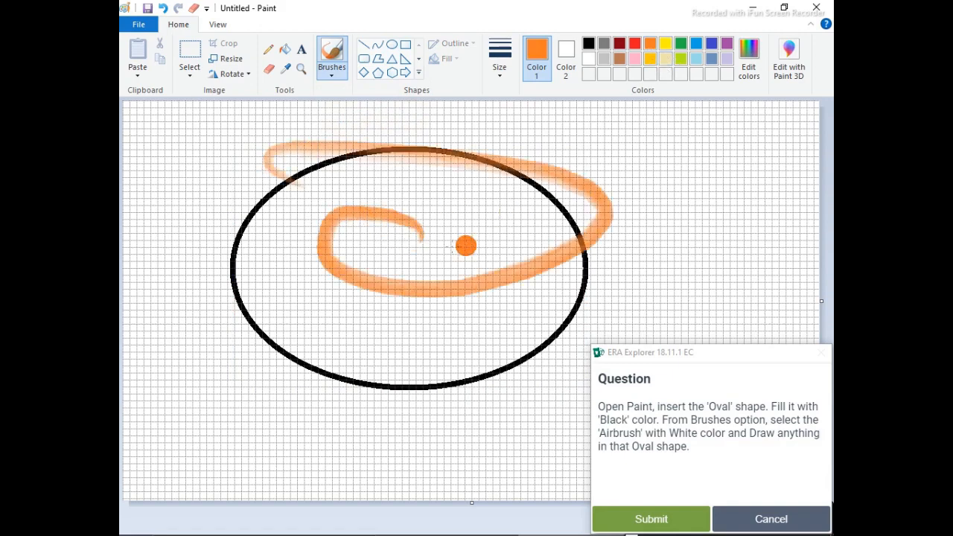
pyautogui.moveTo(447, 219); pyautogui.dragTo(292, 268)
pyautogui.moveTo(221, 264)
pyautogui.mouseDown()
pyautogui.moveTo(288, 240)
pyautogui.moveTo(424, 216)
pyautogui.mouseUp()
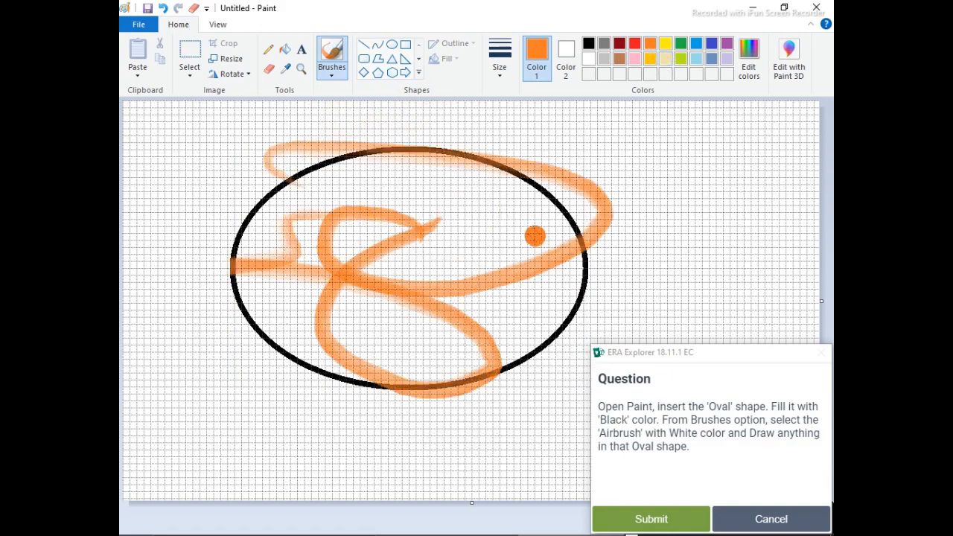
pyautogui.moveTo(534, 232)
pyautogui.mouseDown()
pyautogui.moveTo(498, 307)
pyautogui.moveTo(394, 329)
pyautogui.moveTo(610, 232)
pyautogui.mouseUp()
pyautogui.moveTo(453, 219)
pyautogui.mouseDown()
pyautogui.moveTo(444, 319)
pyautogui.moveTo(442, 198)
pyautogui.mouseUp()
pyautogui.moveTo(546, 192)
pyautogui.mouseDown()
pyautogui.moveTo(353, 153)
pyautogui.moveTo(290, 154)
pyautogui.moveTo(432, 272)
pyautogui.moveTo(183, 192)
pyautogui.mouseUp()
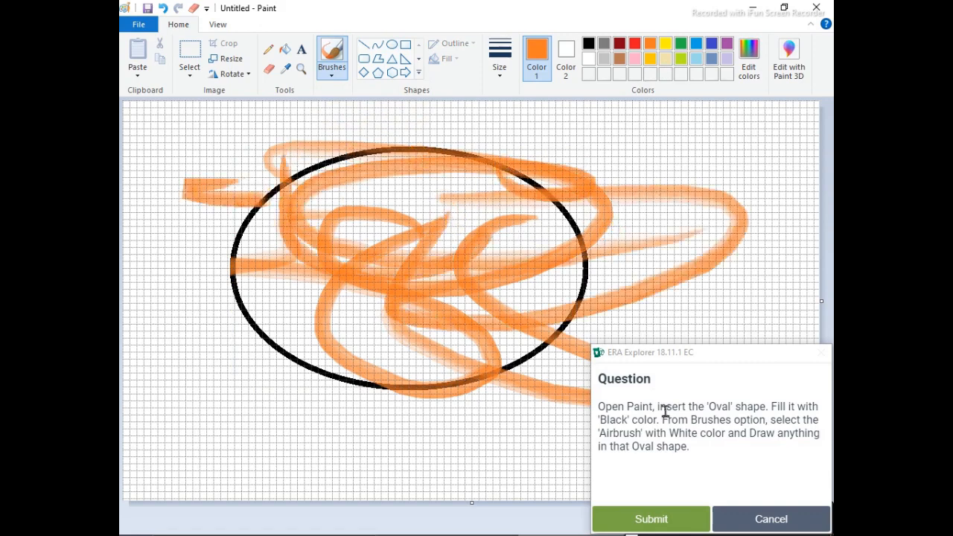
pyautogui.click(638, 517)
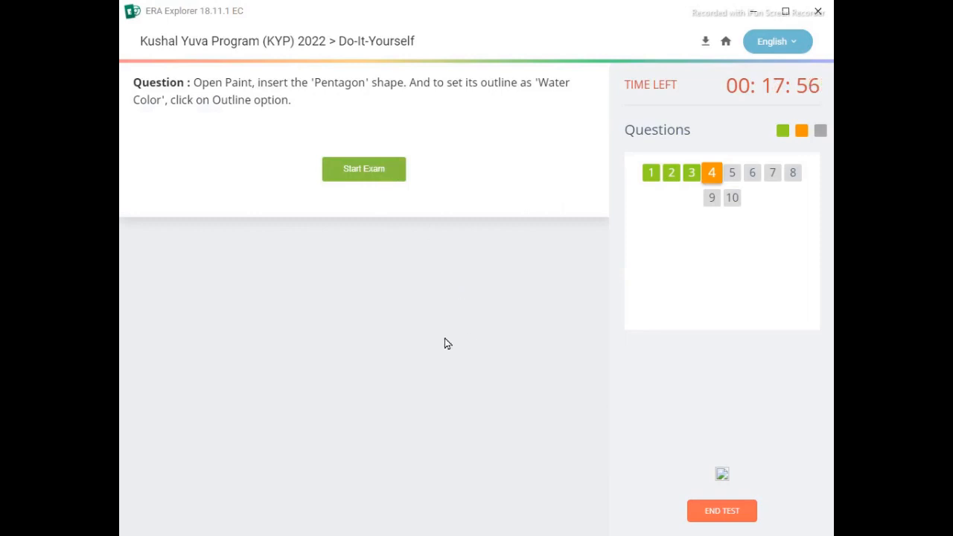
# - Start exam question 4 and create a new blank picture without saving the orange-painted oval
pyautogui.click(364, 174)
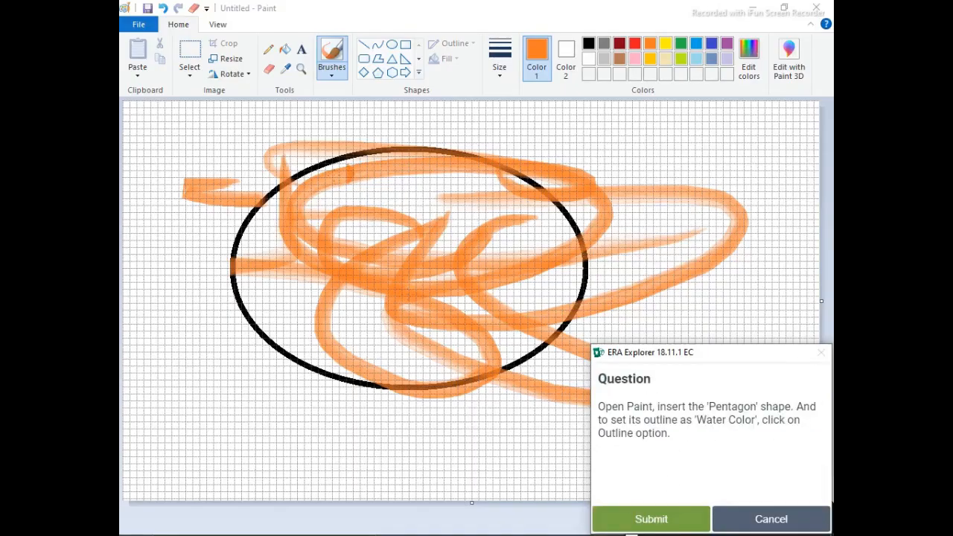
pyautogui.click(133, 28)
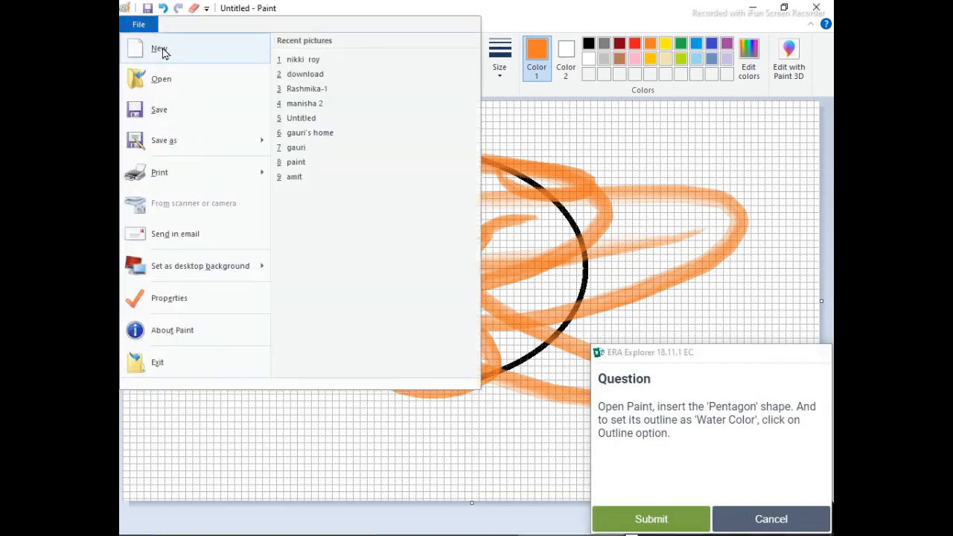
pyautogui.click(134, 47)
pyautogui.click(499, 275)
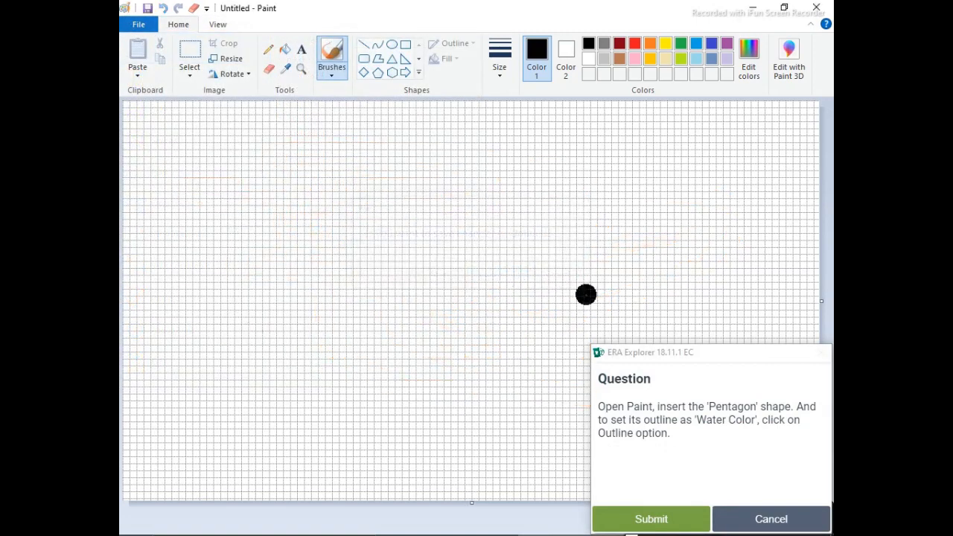
# - Draw a large black hexagon in the middle of the canvas and set its outline style to Watercolor
pyautogui.click(392, 73)
pyautogui.moveTo(307, 156); pyautogui.dragTo(612, 402)
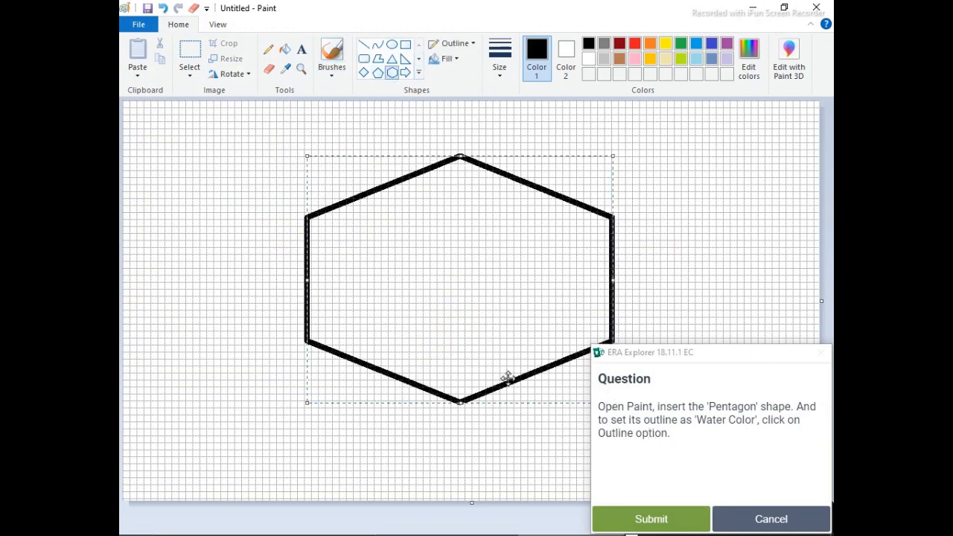
pyautogui.click(461, 47)
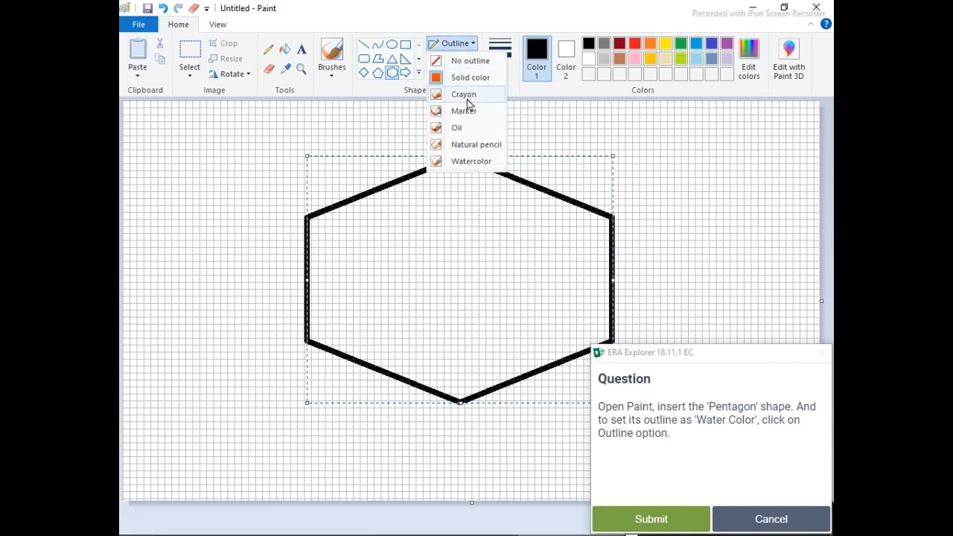
pyautogui.click(466, 161)
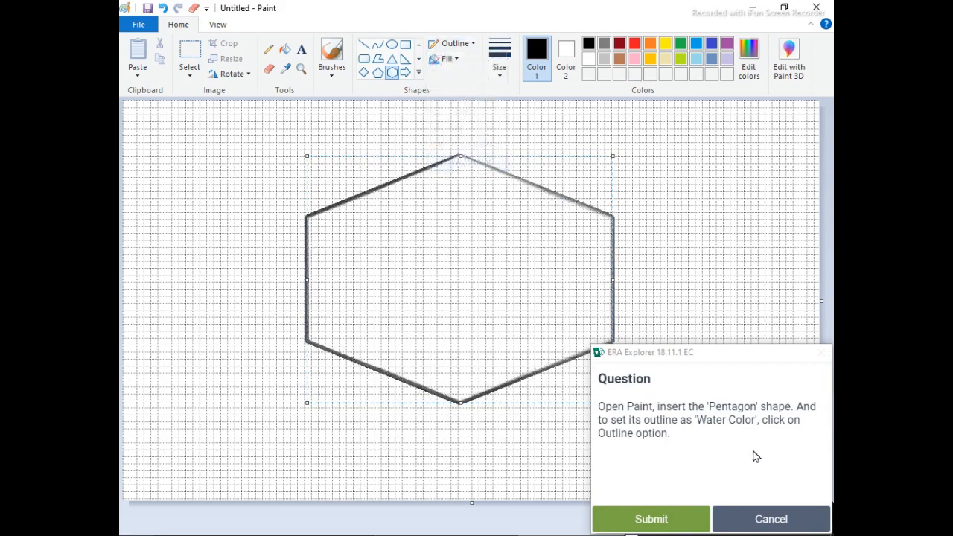
# - Submit the hexagon answer and create a new blank picture without saving the hexagon
pyautogui.click(644, 517)
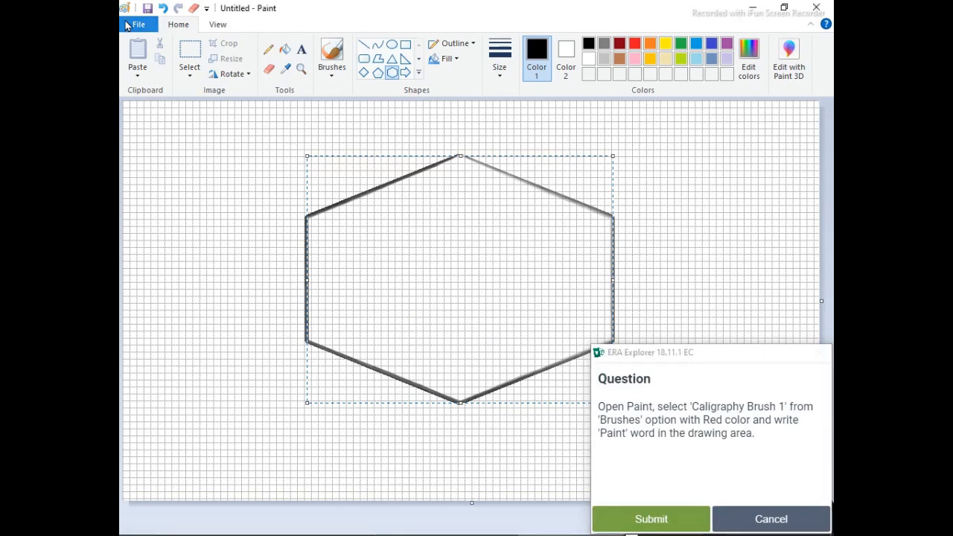
pyautogui.click(128, 26)
pyautogui.click(160, 43)
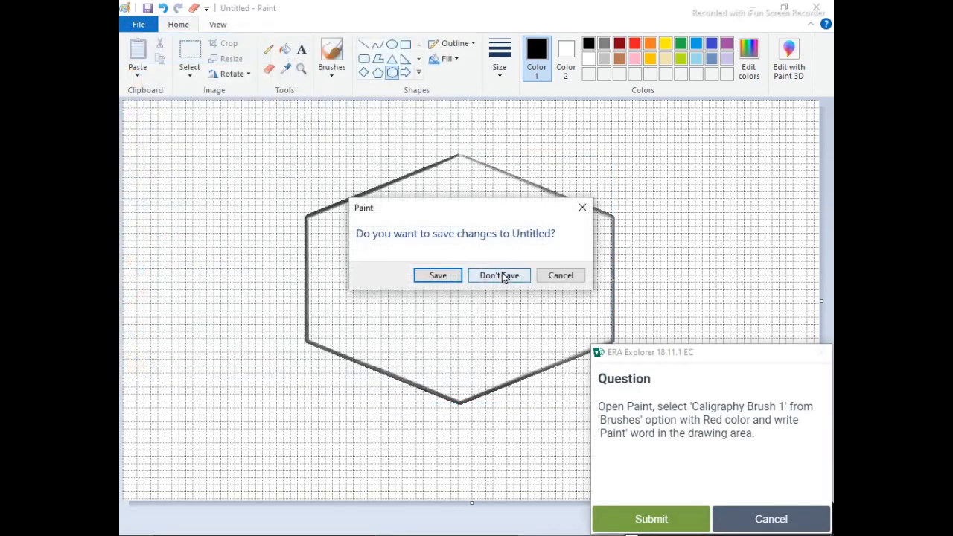
pyautogui.click(501, 274)
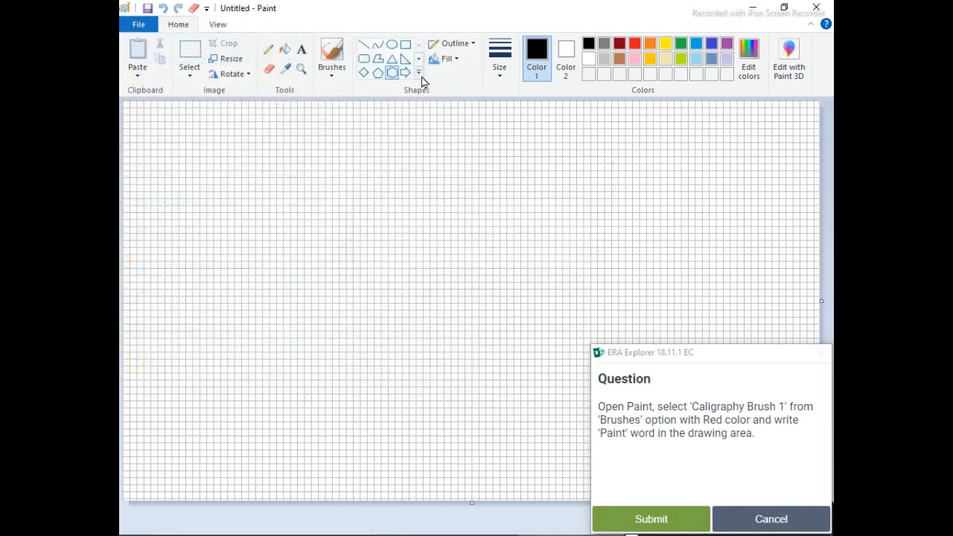
# - Draw a large closed black loop in the upper middle of the canvas with Calligraphy brush 1 and submit the answer
pyautogui.click(335, 71)
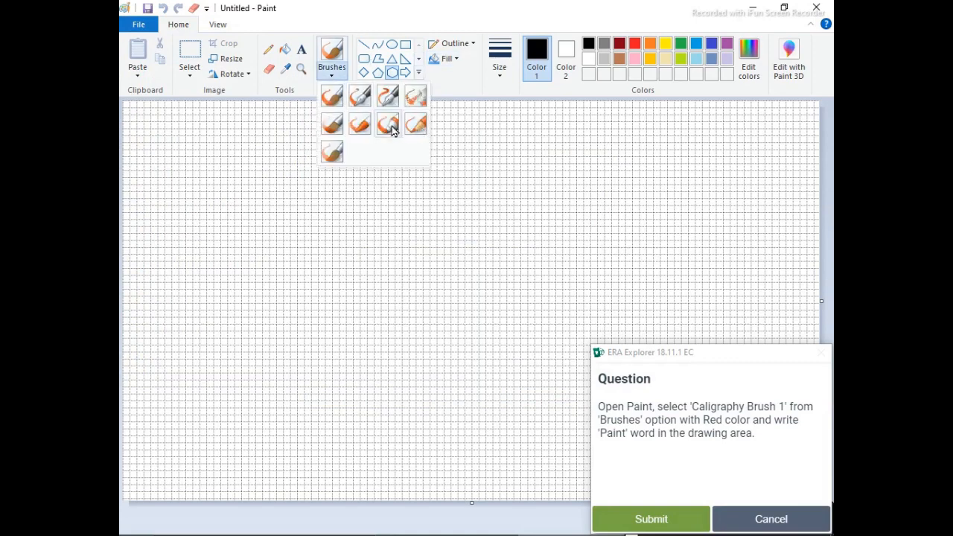
pyautogui.click(357, 99)
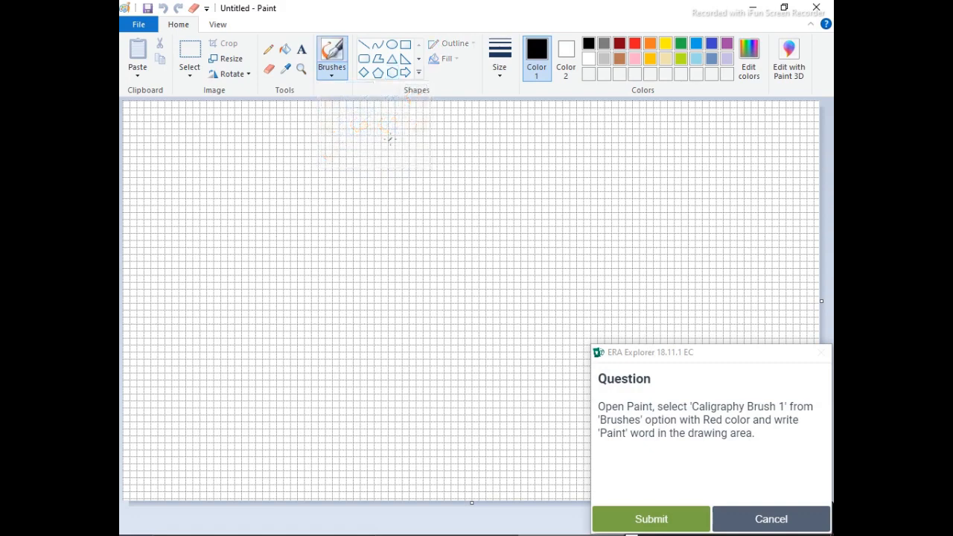
pyautogui.moveTo(390, 138)
pyautogui.mouseDown()
pyautogui.moveTo(313, 141)
pyautogui.moveTo(443, 292)
pyautogui.moveTo(460, 177)
pyautogui.moveTo(384, 140)
pyautogui.mouseUp()
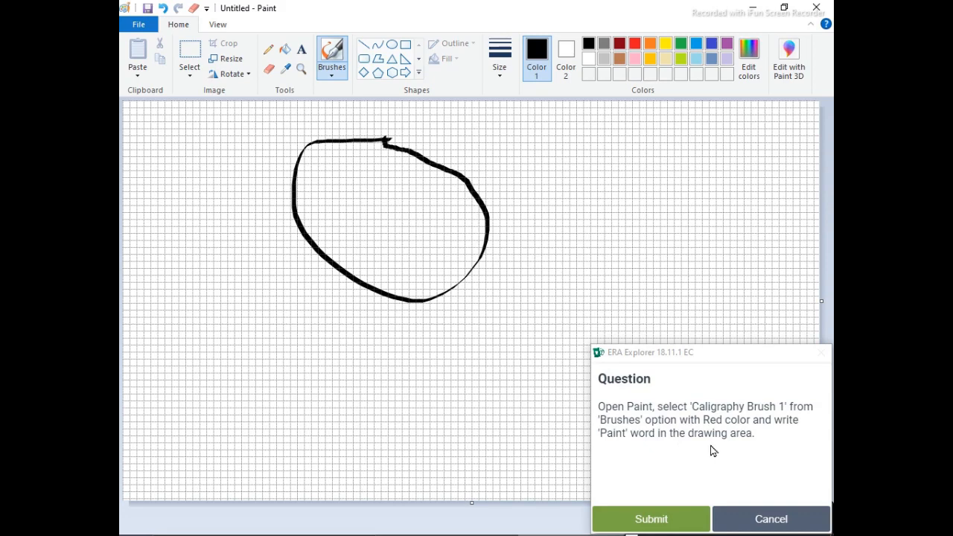
pyautogui.click(686, 517)
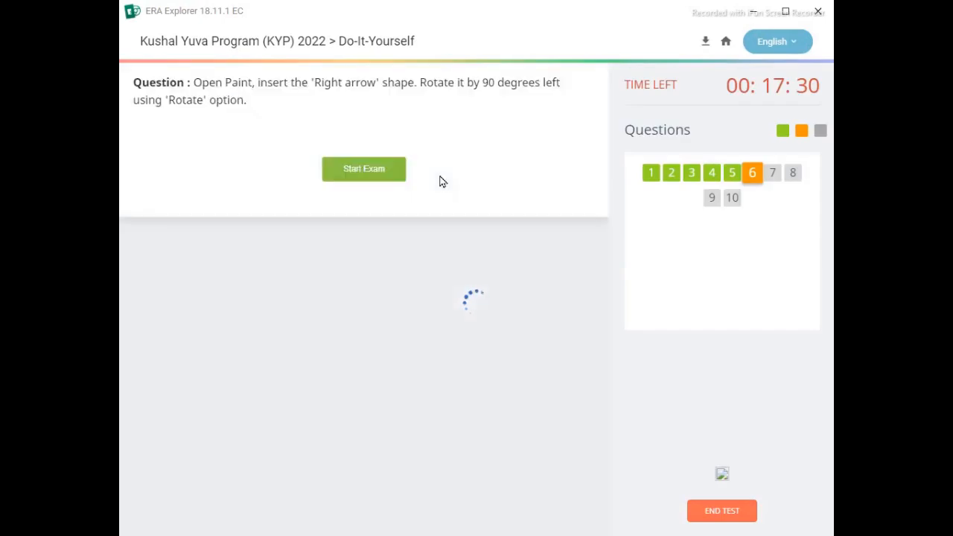
# - Start exam question 6 and create a new blank picture without saving the calligraphy loop
pyautogui.click(372, 170)
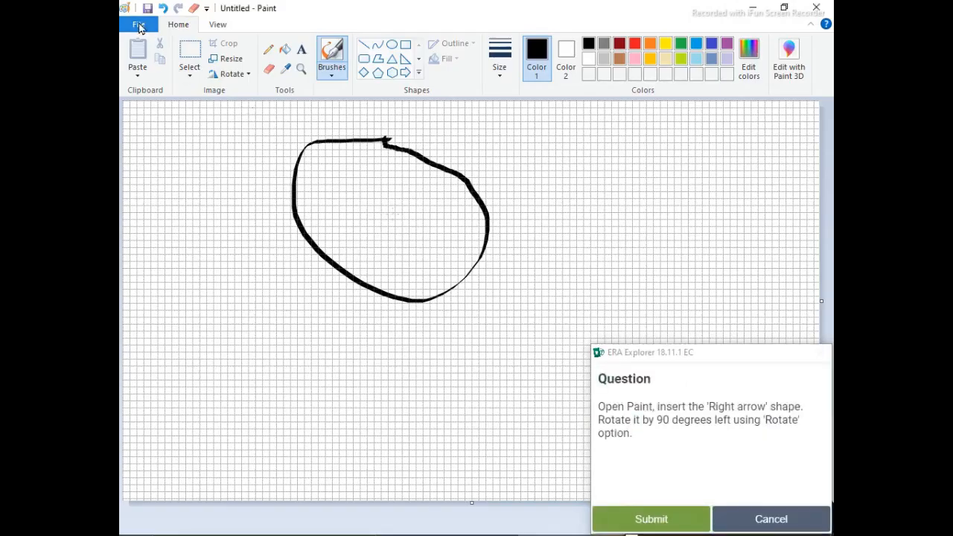
pyautogui.click(138, 26)
pyautogui.click(215, 53)
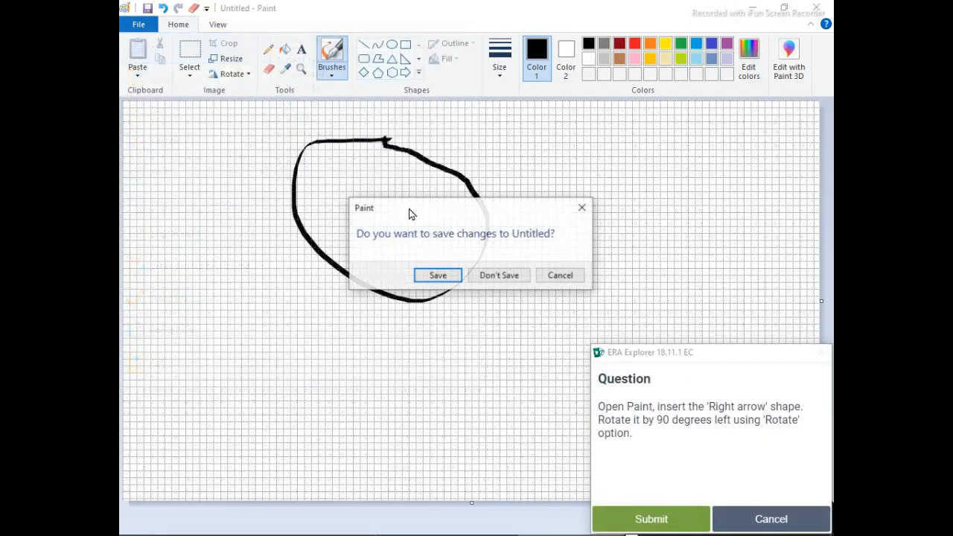
pyautogui.click(511, 273)
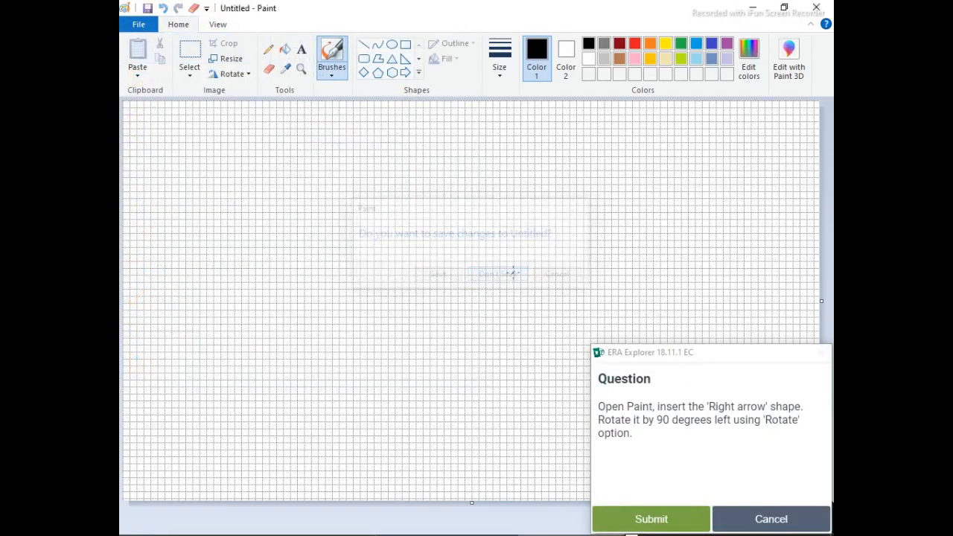
# - Draw a right arrow shape in the middle of the canvas, rotate it left 90 degrees and submit the answer
pyautogui.click(405, 72)
pyautogui.moveTo(298, 221); pyautogui.dragTo(378, 256)
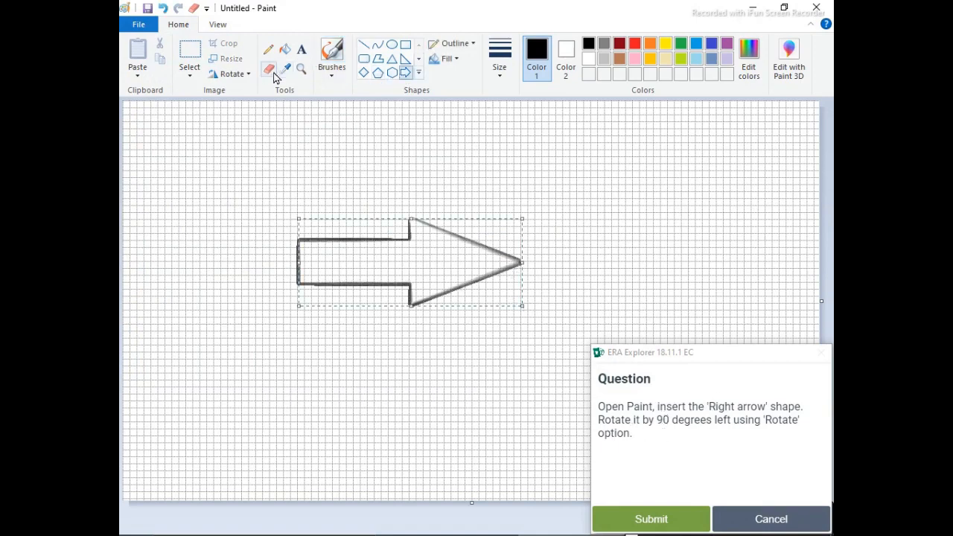
pyautogui.click(232, 74)
pyautogui.click(251, 106)
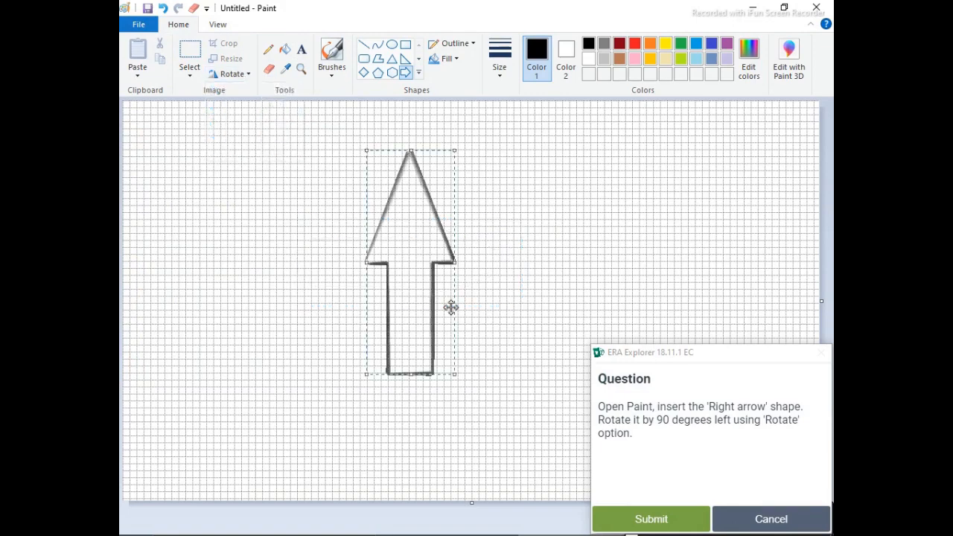
pyautogui.click(661, 516)
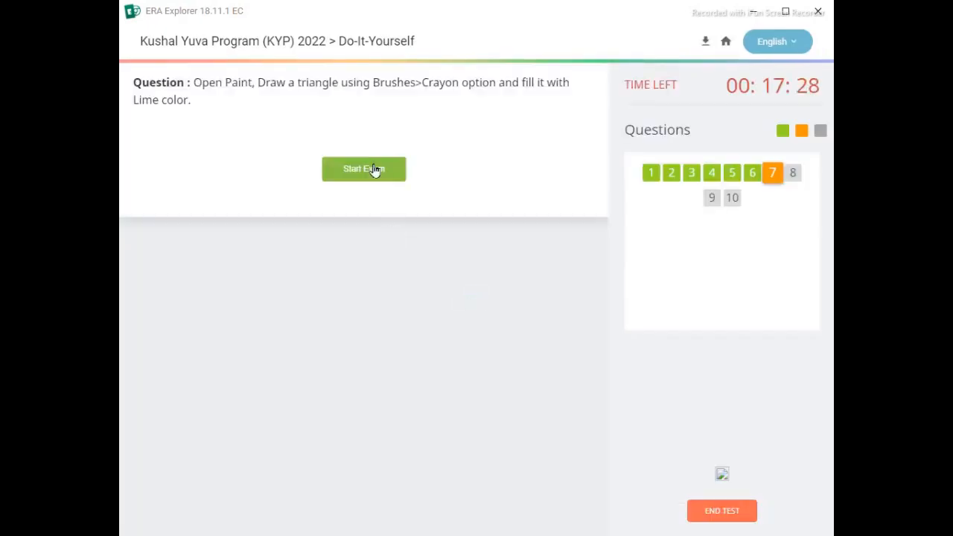
# - Start exam question 7 and create a new blank picture without saving the rotated arrow
pyautogui.click(375, 169)
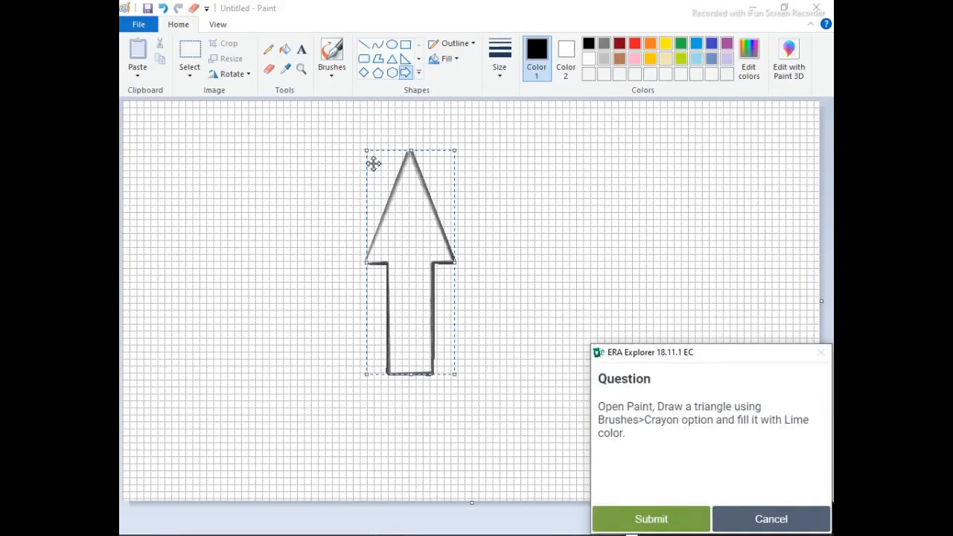
pyautogui.click(143, 24)
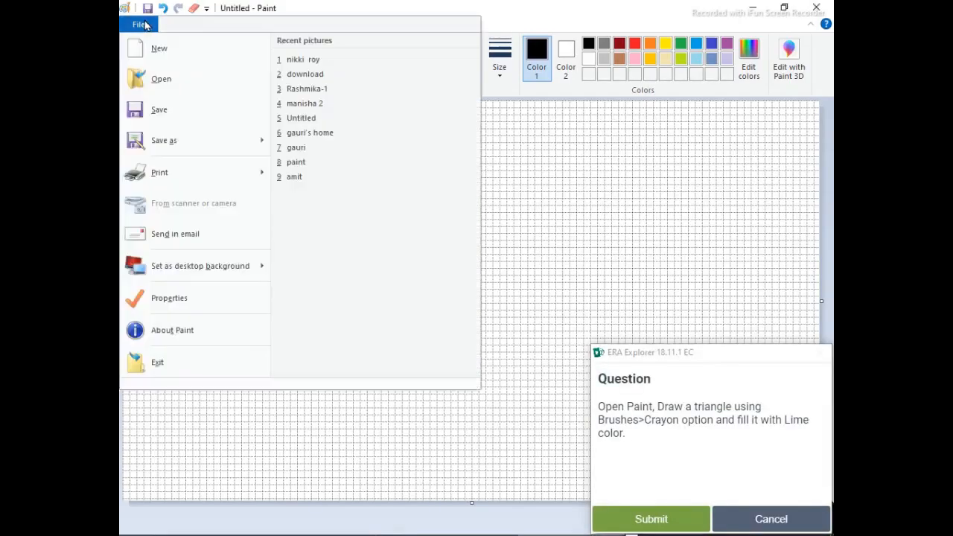
pyautogui.click(186, 47)
pyautogui.click(506, 276)
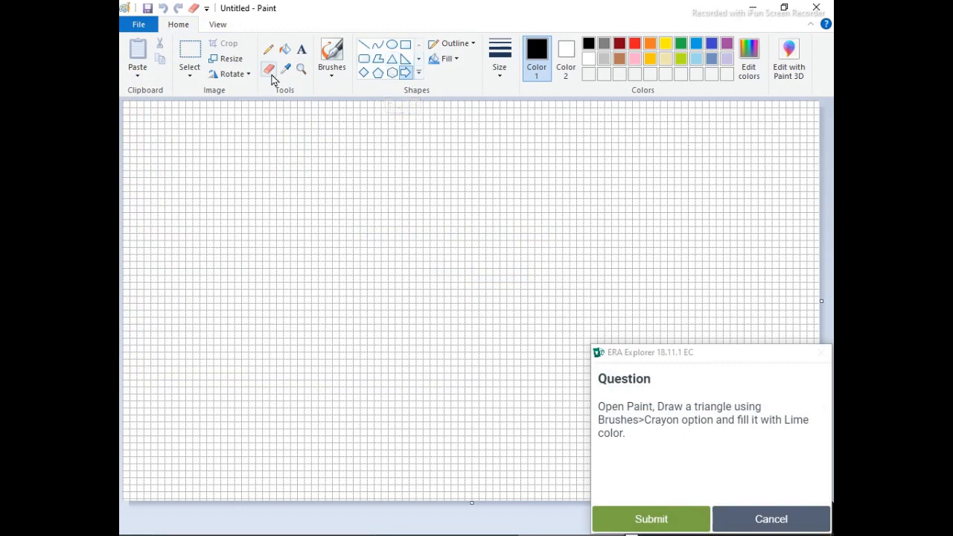
# - Draw a freehand black triangle with the basic brush, plus two slanting strokes running down from its upper right side
pyautogui.click(331, 63)
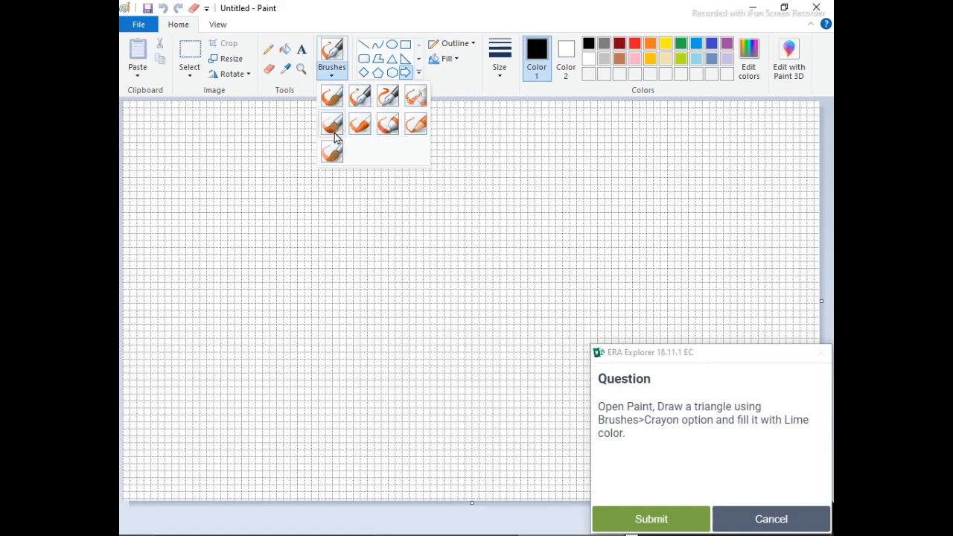
pyautogui.click(331, 96)
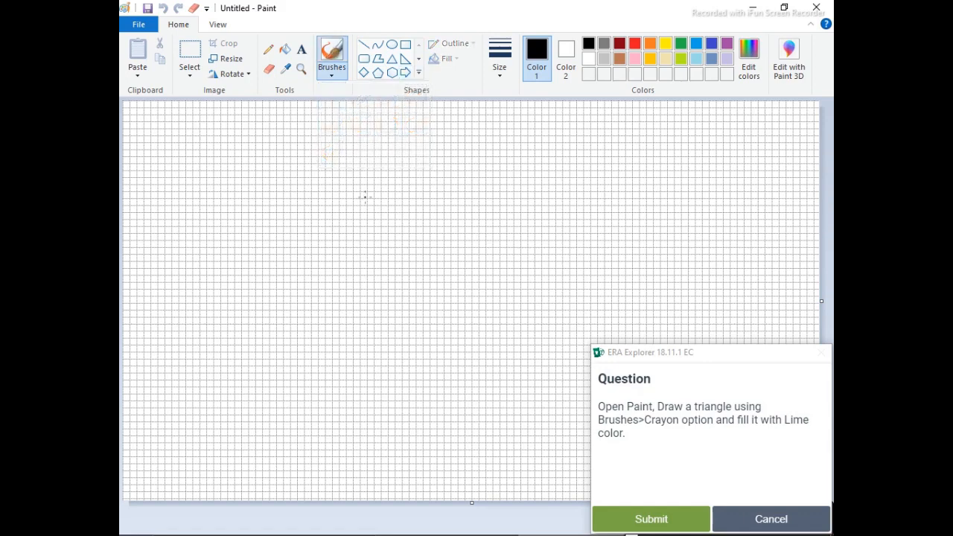
pyautogui.moveTo(365, 197)
pyautogui.mouseDown()
pyautogui.moveTo(281, 349)
pyautogui.moveTo(493, 344)
pyautogui.moveTo(423, 298)
pyautogui.moveTo(393, 229)
pyautogui.mouseUp()
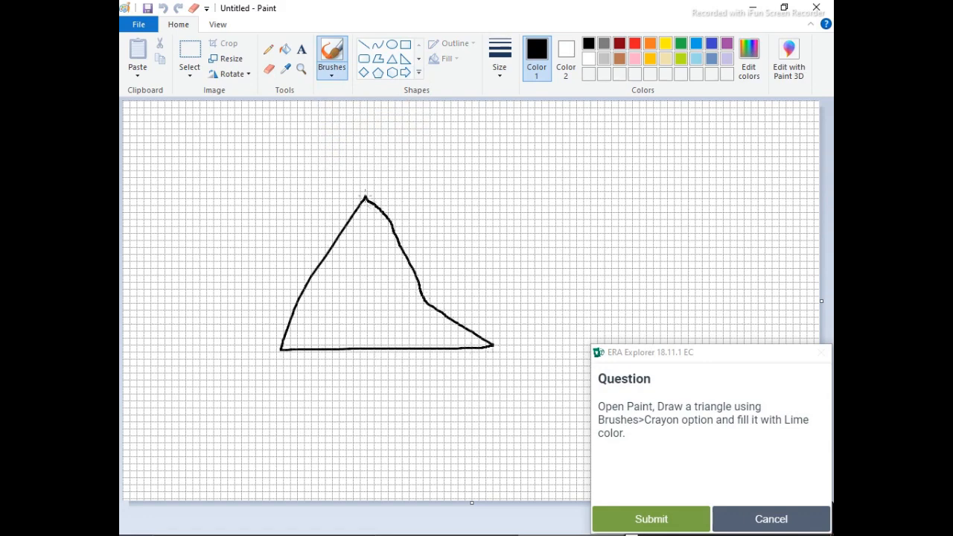
pyautogui.moveTo(365, 198); pyautogui.dragTo(662, 392)
pyautogui.moveTo(553, 333); pyautogui.dragTo(435, 256)
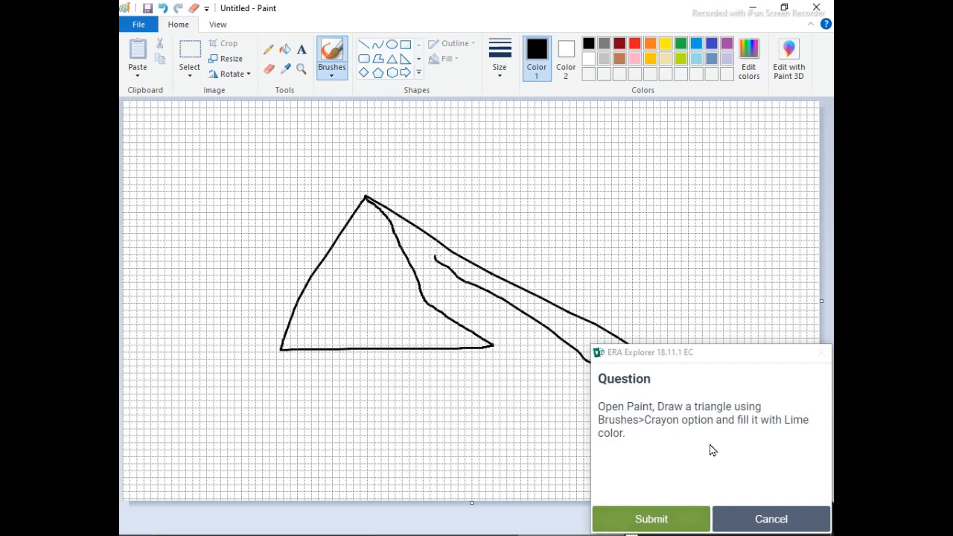
# - Fill the inside of the freehand triangle with Lime and submit the answer
pyautogui.click(680, 59)
pyautogui.click(285, 49)
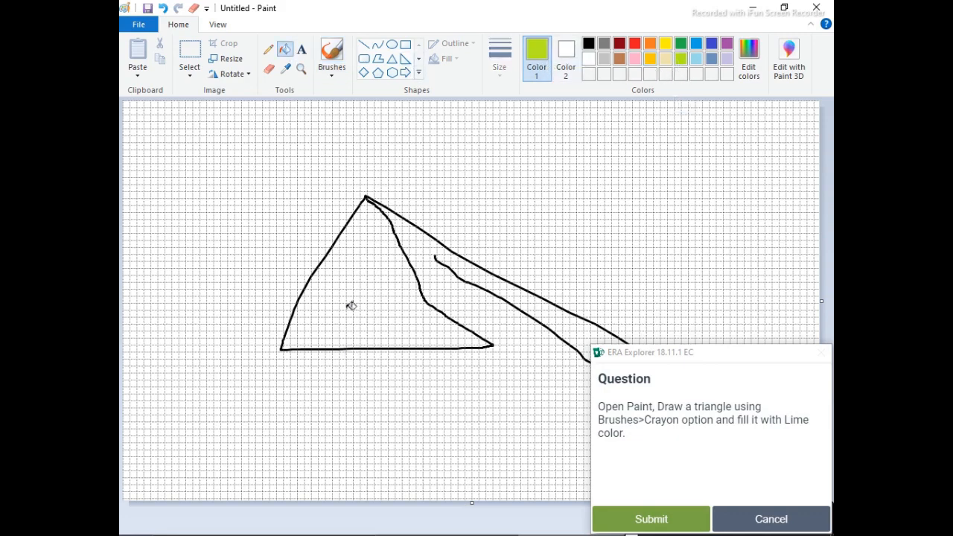
pyautogui.click(350, 306)
pyautogui.click(649, 522)
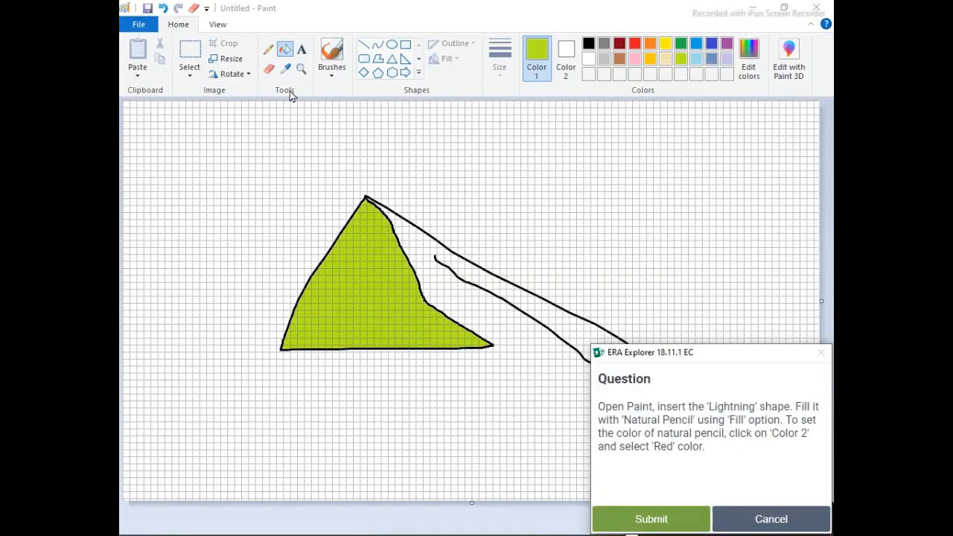
# - Create a new blank picture without saving the lime triangle
pyautogui.click(138, 25)
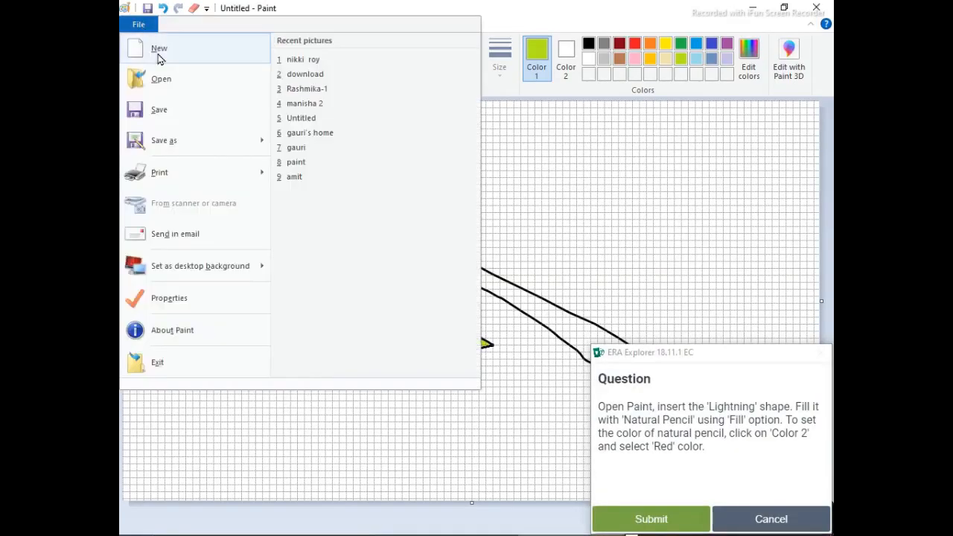
pyautogui.click(157, 58)
pyautogui.click(500, 277)
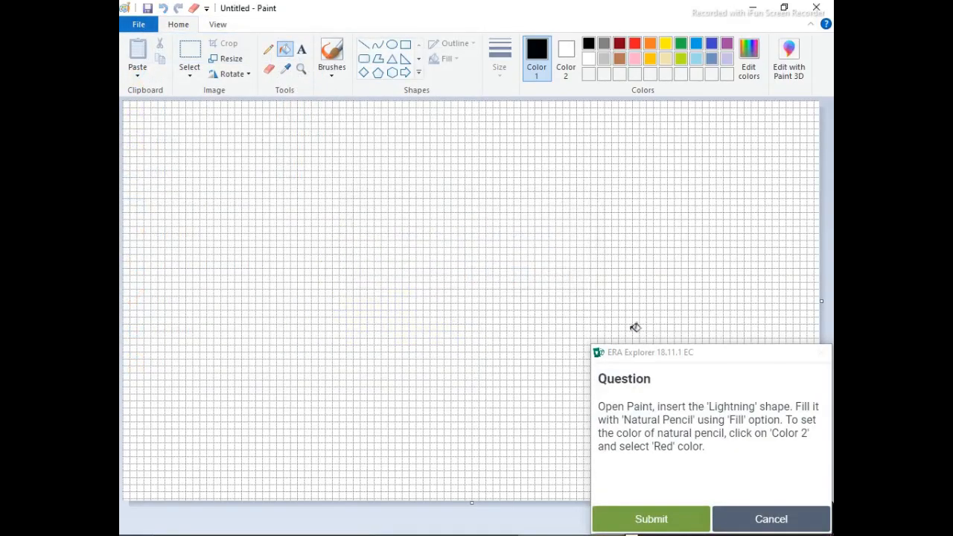
# - Draw a large black Lightning shape across the middle of the canvas and set its fill style to Natural pencil
pyautogui.click(418, 72)
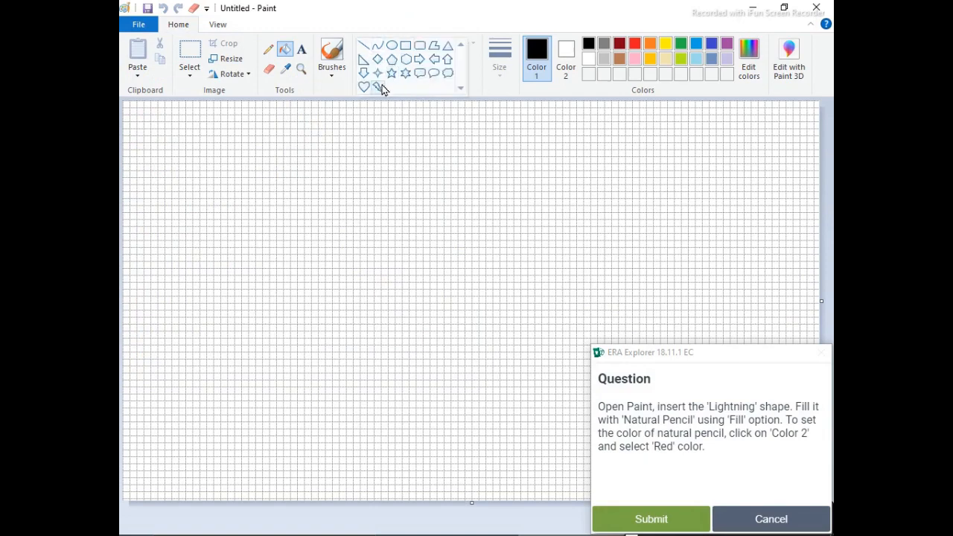
pyautogui.click(377, 87)
pyautogui.moveTo(296, 131); pyautogui.dragTo(628, 467)
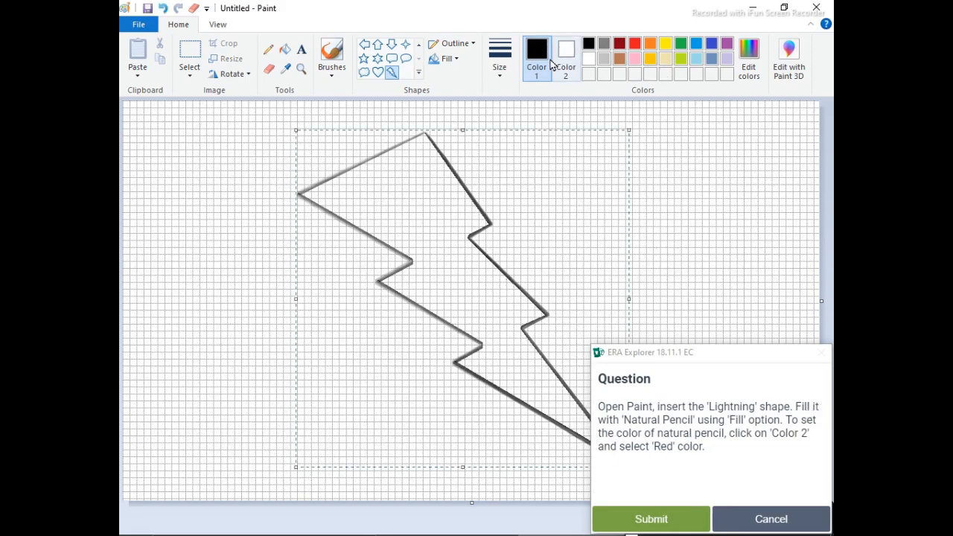
pyautogui.click(450, 60)
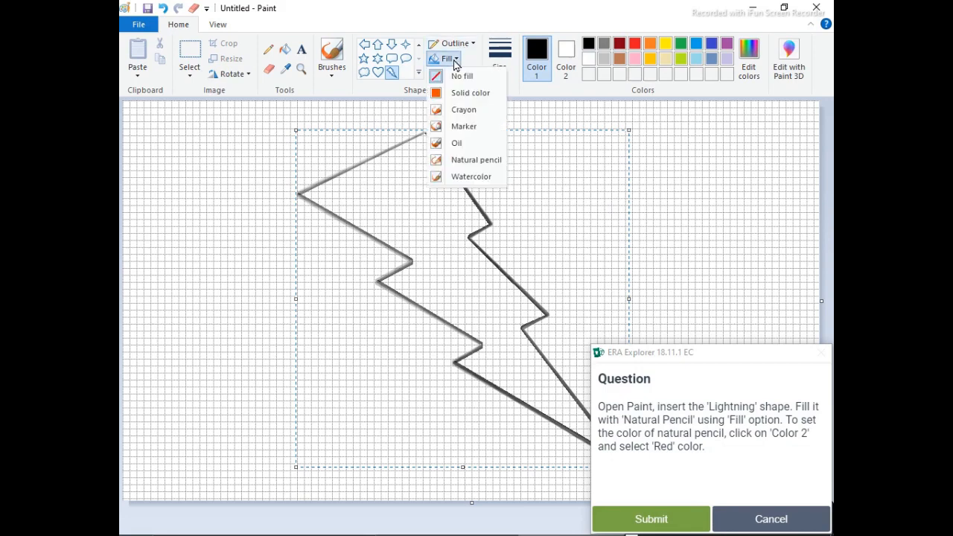
pyautogui.click(468, 160)
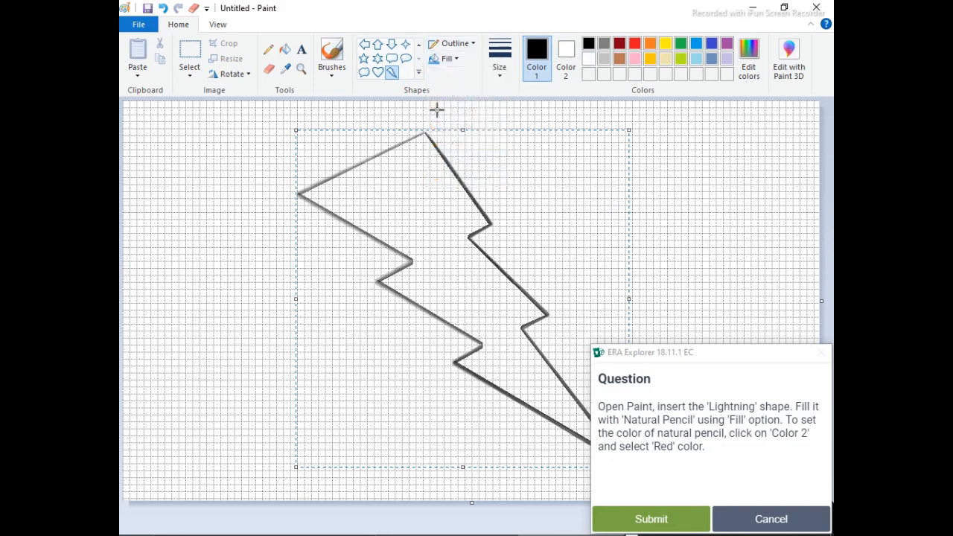
# - Recolor the lightning outline brown, fill its upper, middle and lower sections with brown, and submit the answer
pyautogui.click(622, 60)
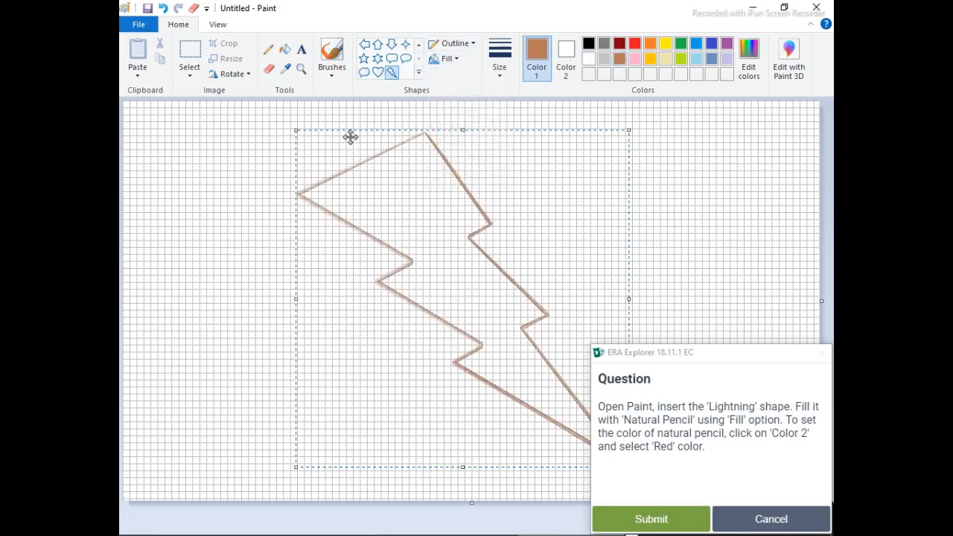
pyautogui.click(285, 49)
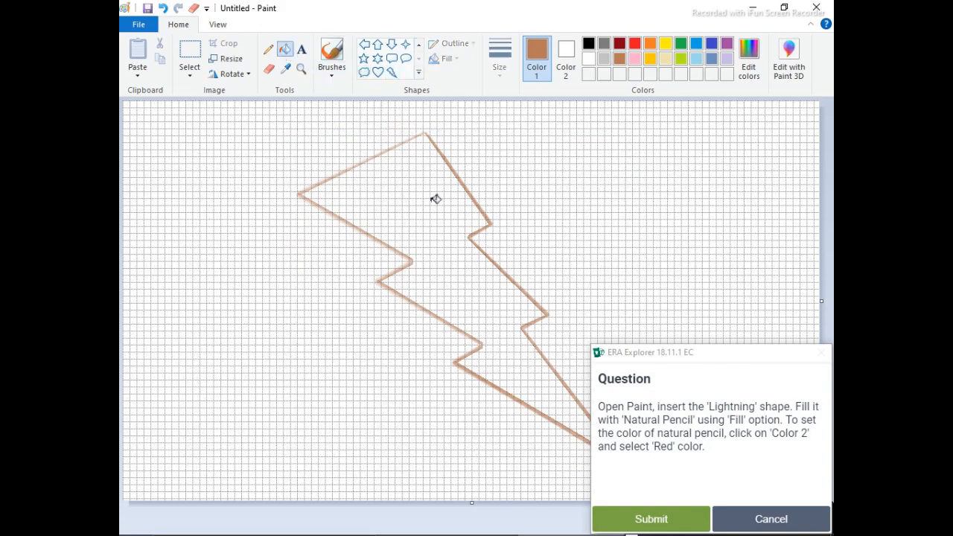
pyautogui.click(436, 198)
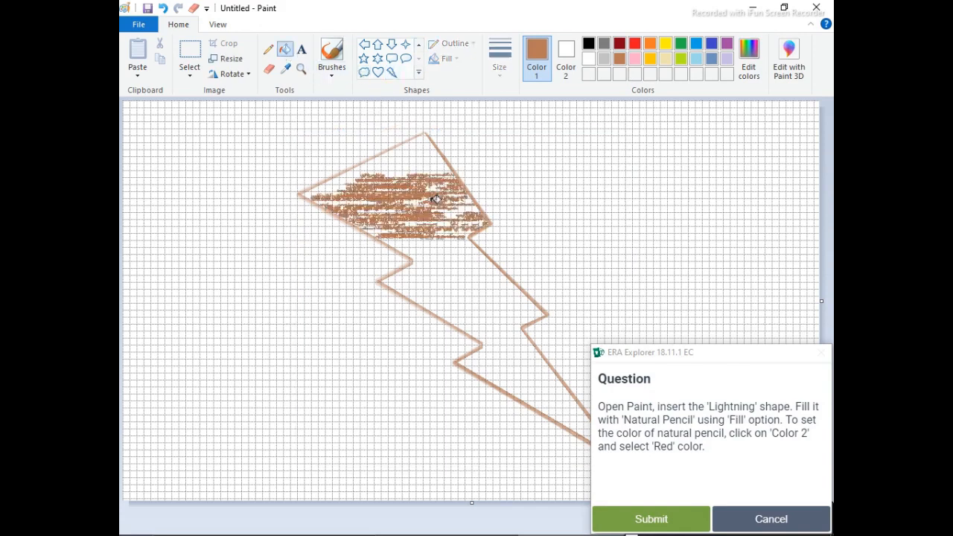
pyautogui.click(451, 285)
pyautogui.click(526, 374)
pyautogui.click(511, 352)
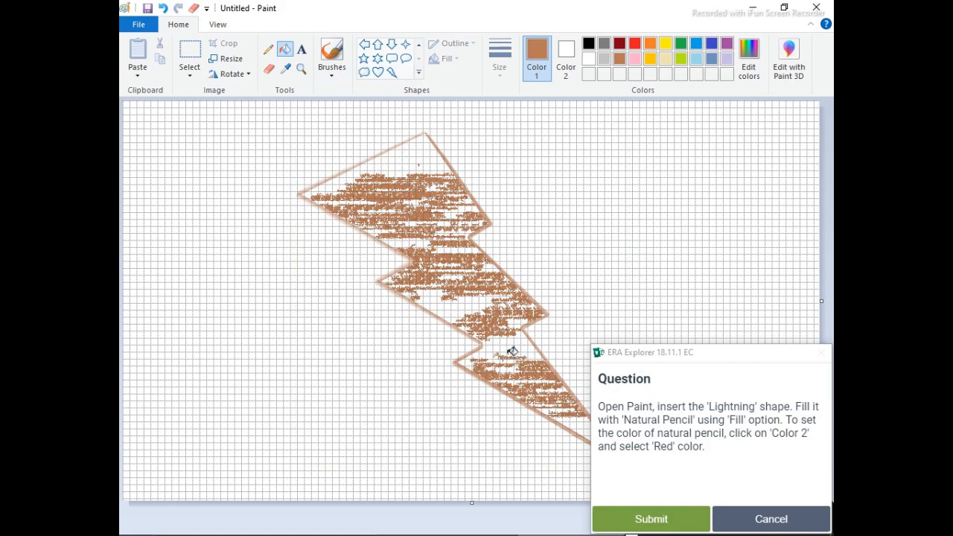
pyautogui.click(687, 519)
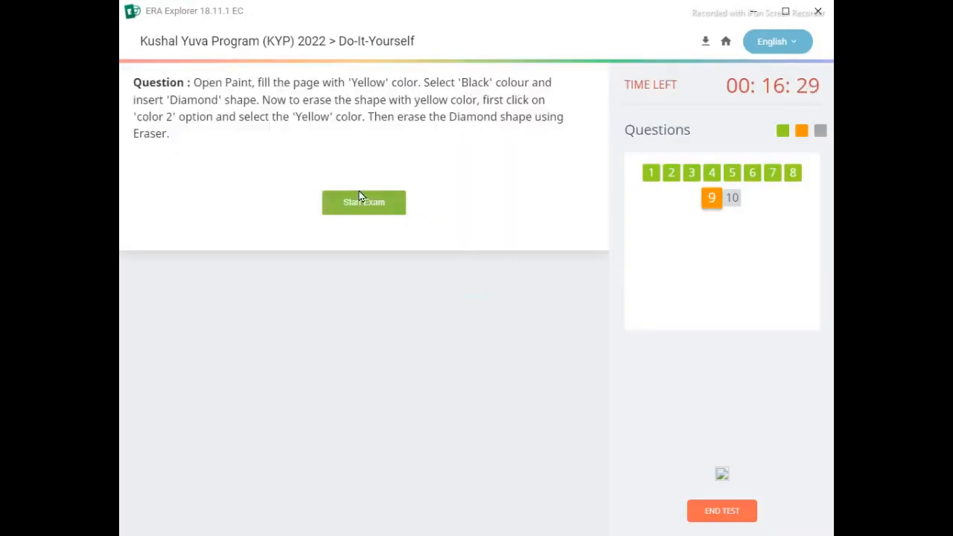
# - Start the Yellow page question and create a new blank picture without saving the brown lightning drawing
pyautogui.click(360, 196)
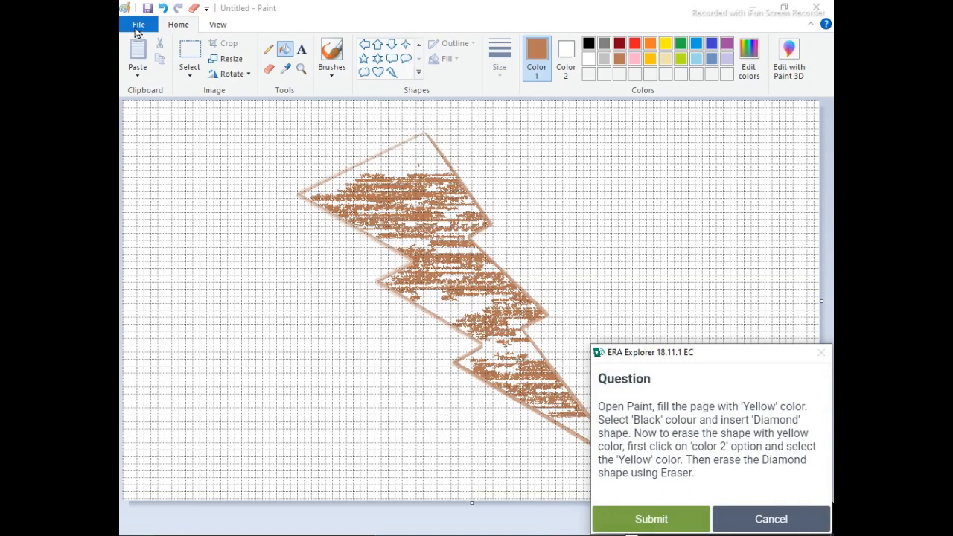
pyautogui.click(138, 24)
pyautogui.click(152, 47)
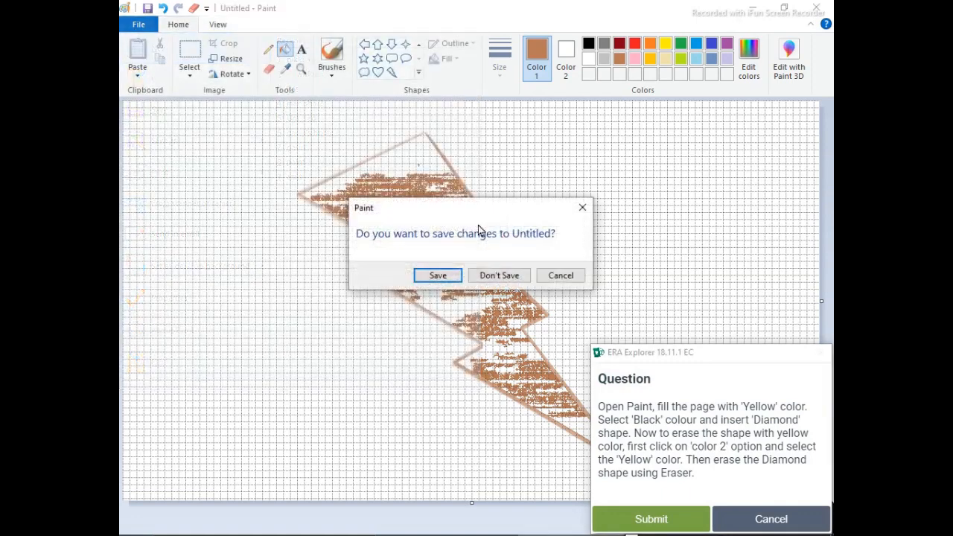
pyautogui.click(499, 275)
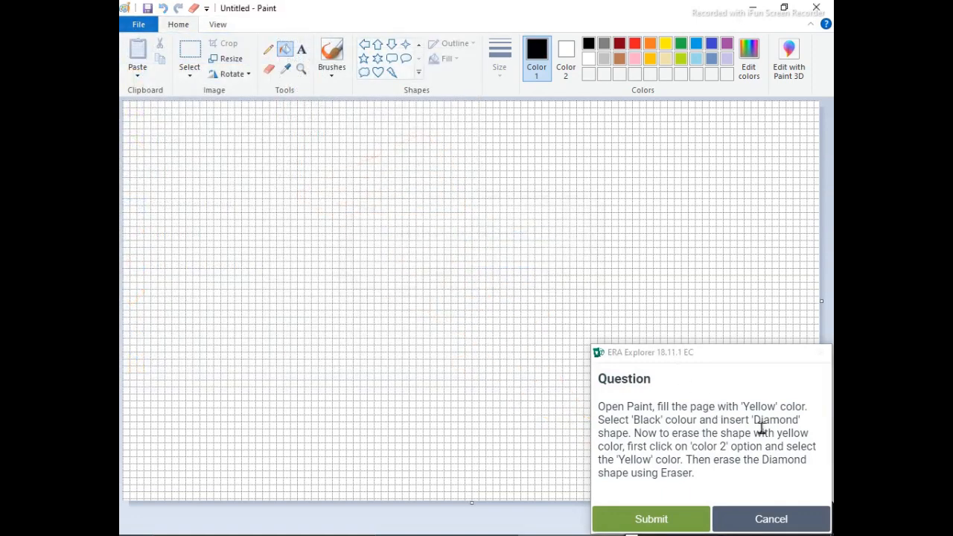
# - Fill the whole page with Yellow and draw a large Pentagon shape in the middle of the canvas
pyautogui.click(668, 48)
pyautogui.click(362, 162)
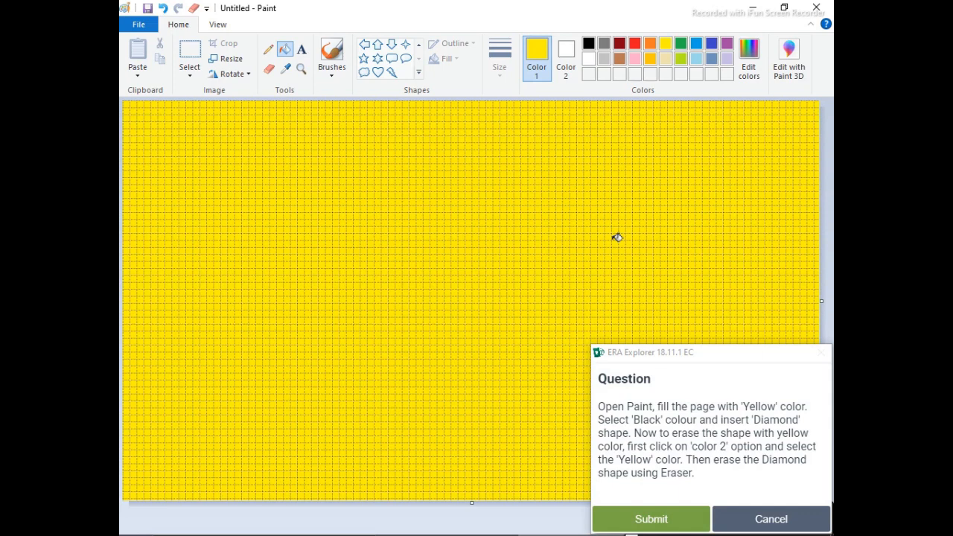
pyautogui.click(418, 73)
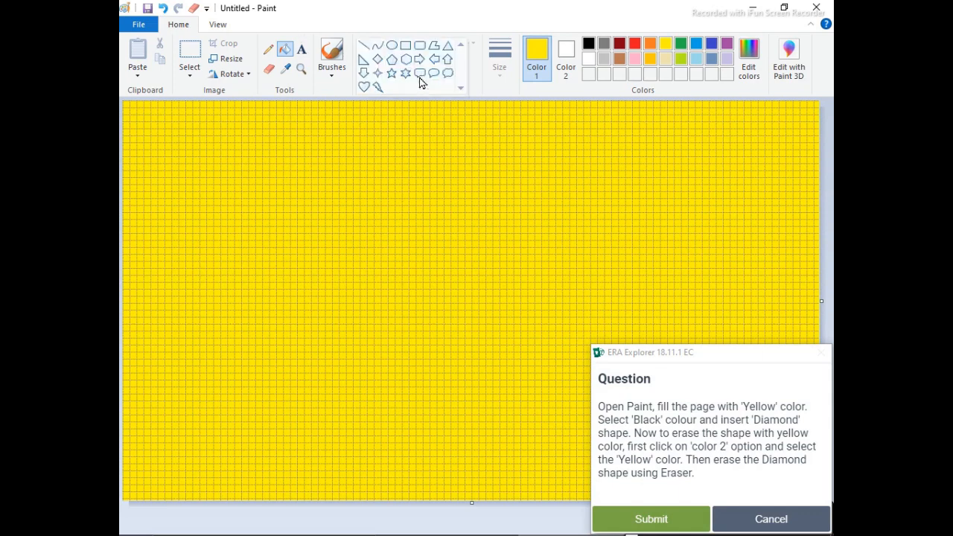
pyautogui.click(392, 62)
pyautogui.moveTo(276, 149); pyautogui.dragTo(512, 350)
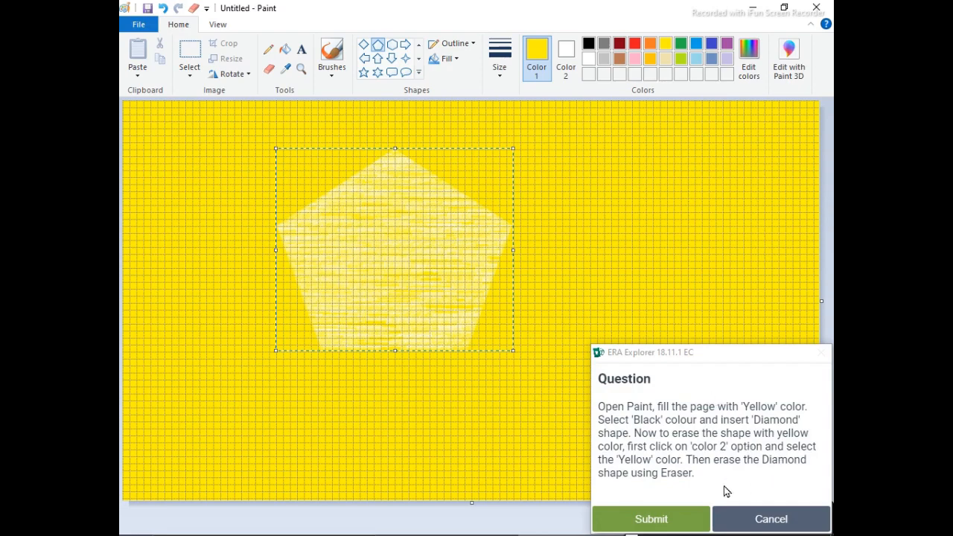
# - Erase across the pentagon with several freehand Eraser strokes and submit the answer
pyautogui.click(269, 69)
pyautogui.moveTo(410, 148)
pyautogui.mouseDown()
pyautogui.moveTo(313, 220)
pyautogui.moveTo(387, 162)
pyautogui.moveTo(689, 159)
pyautogui.moveTo(390, 197)
pyautogui.moveTo(512, 296)
pyautogui.moveTo(406, 274)
pyautogui.moveTo(328, 281)
pyautogui.moveTo(409, 266)
pyautogui.mouseUp()
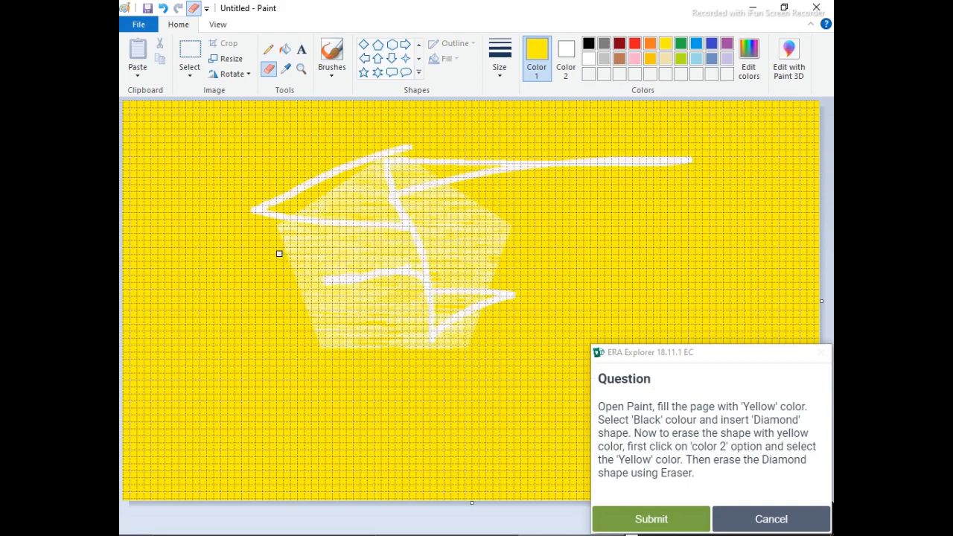
pyautogui.moveTo(279, 254)
pyautogui.mouseDown()
pyautogui.moveTo(247, 338)
pyautogui.moveTo(308, 355)
pyautogui.moveTo(293, 316)
pyautogui.moveTo(355, 313)
pyautogui.moveTo(354, 345)
pyautogui.mouseUp()
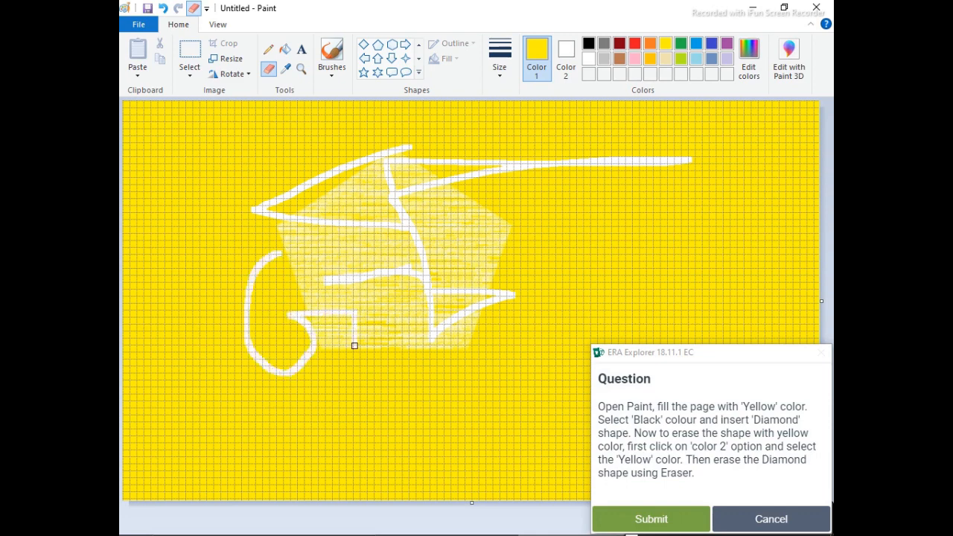
pyautogui.moveTo(474, 248)
pyautogui.mouseDown()
pyautogui.moveTo(419, 369)
pyautogui.moveTo(555, 357)
pyautogui.mouseUp()
pyautogui.moveTo(477, 259); pyautogui.dragTo(439, 366)
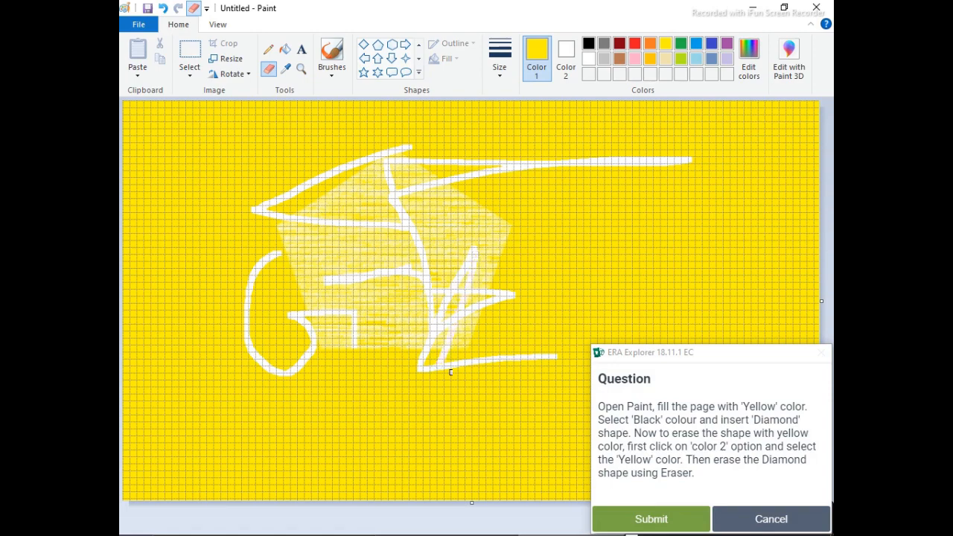
pyautogui.click(650, 519)
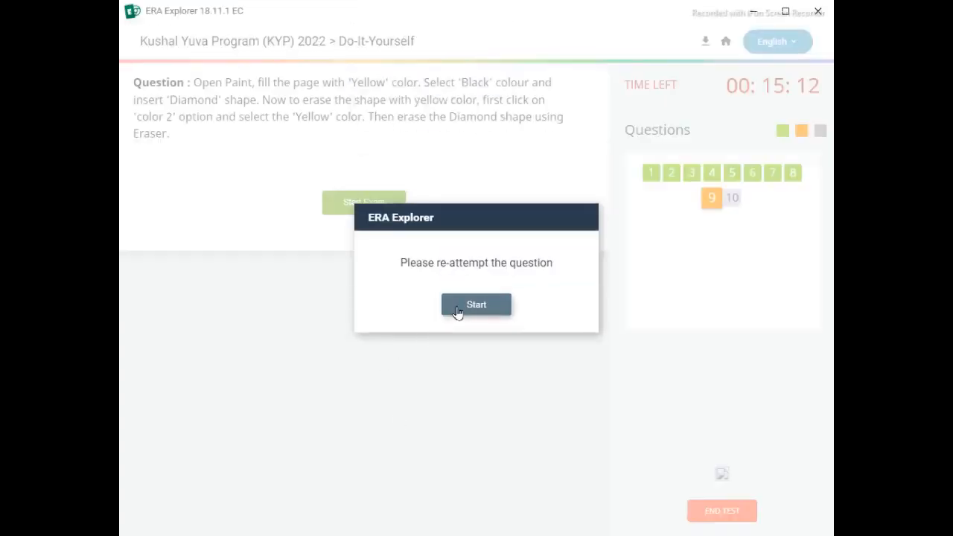
# - Re-attempt the Yellow page question and create a new blank picture without saving the erased pentagon drawing
pyautogui.click(457, 306)
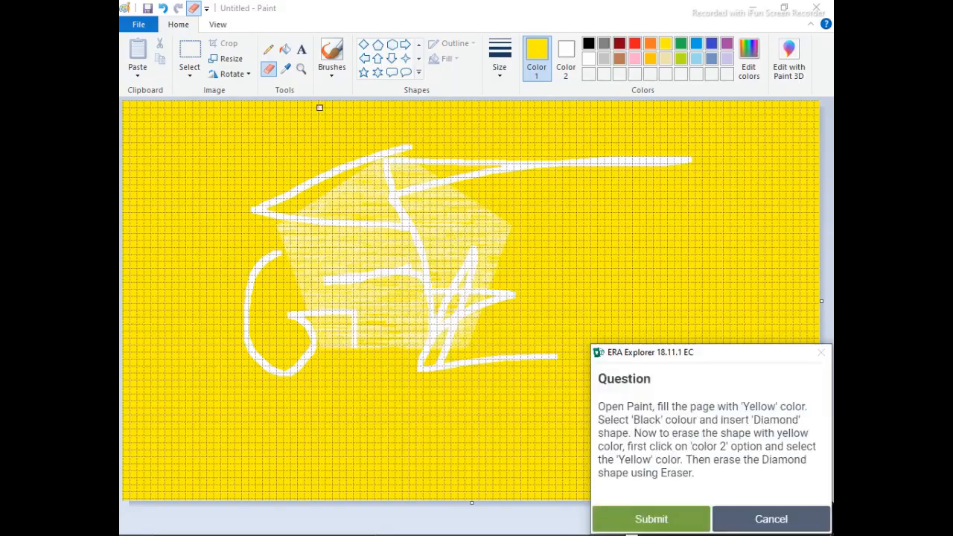
pyautogui.click(131, 28)
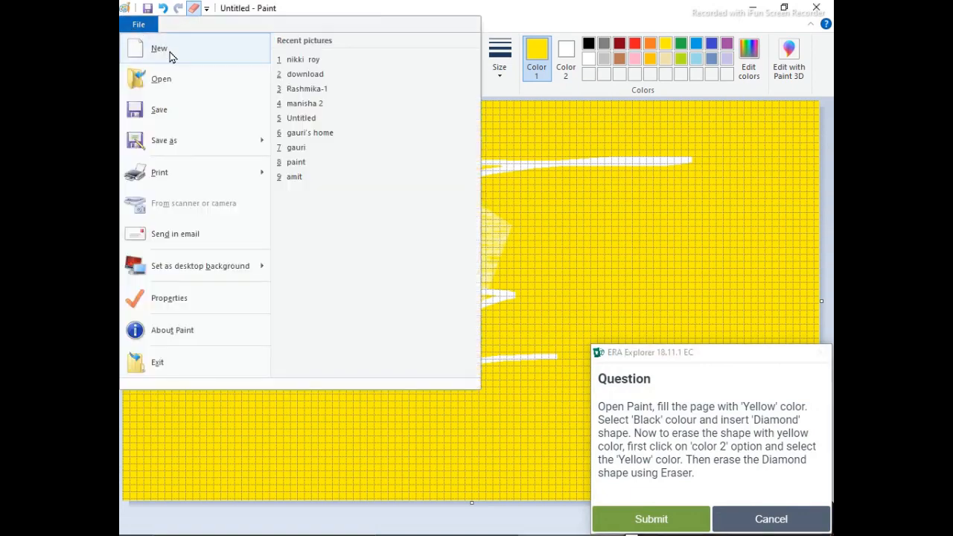
pyautogui.click(170, 52)
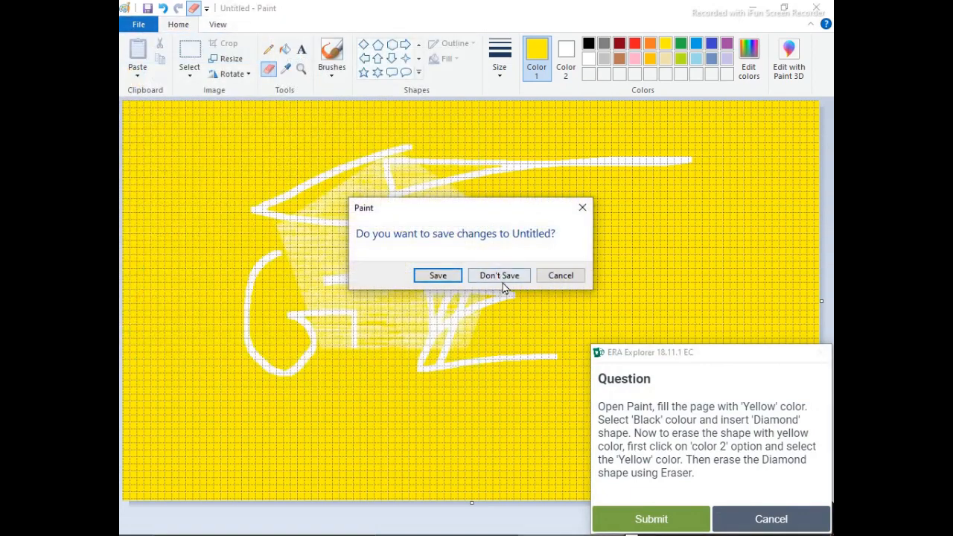
pyautogui.click(501, 275)
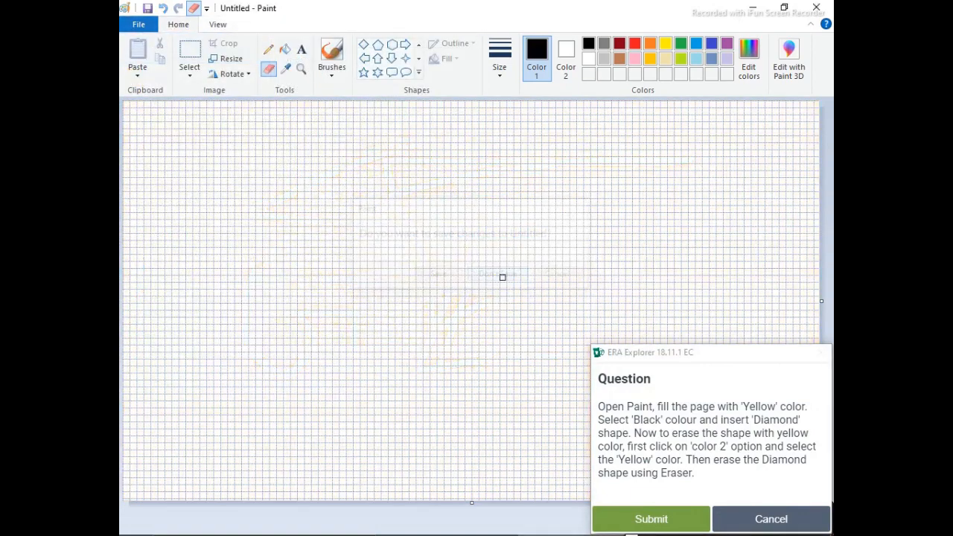
# - Fill the whole blank canvas with Yellow
pyautogui.click(666, 45)
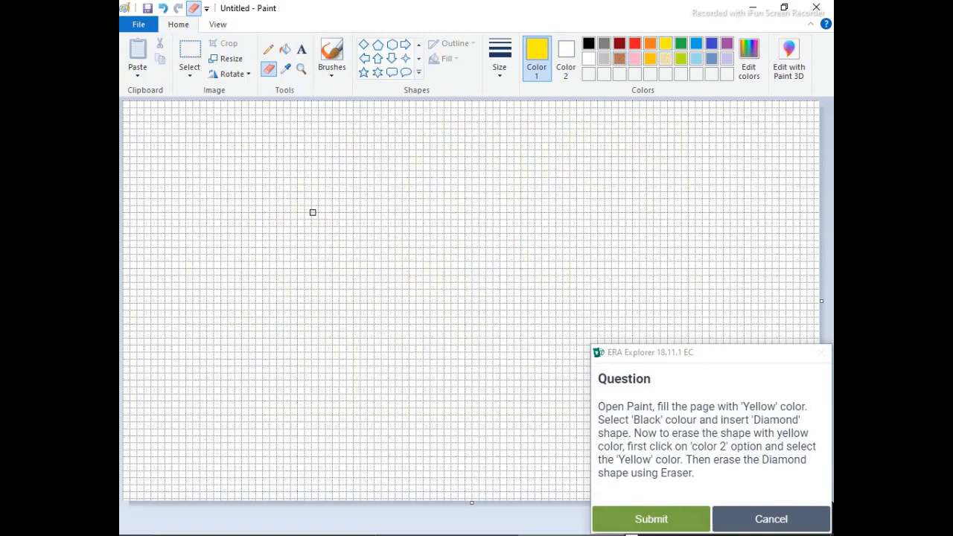
pyautogui.click(285, 51)
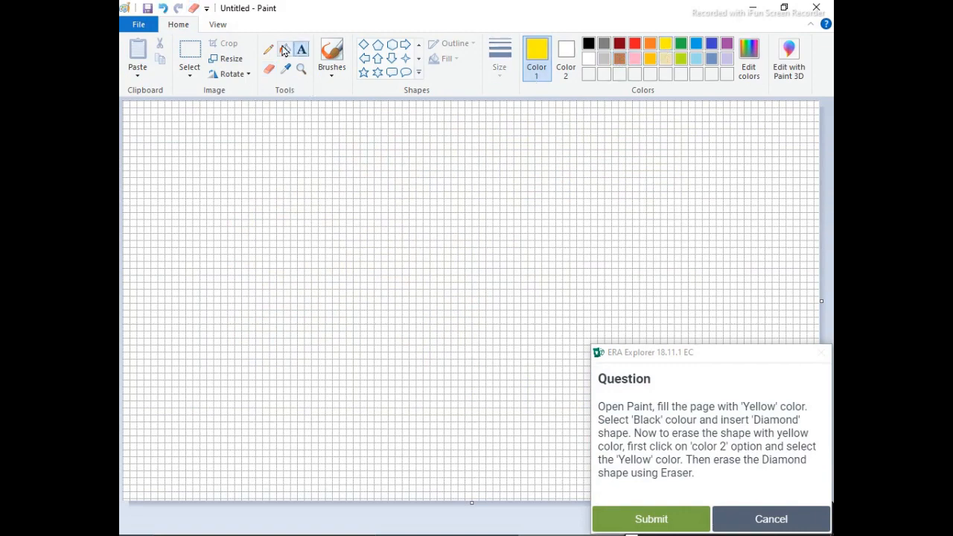
pyautogui.click(293, 172)
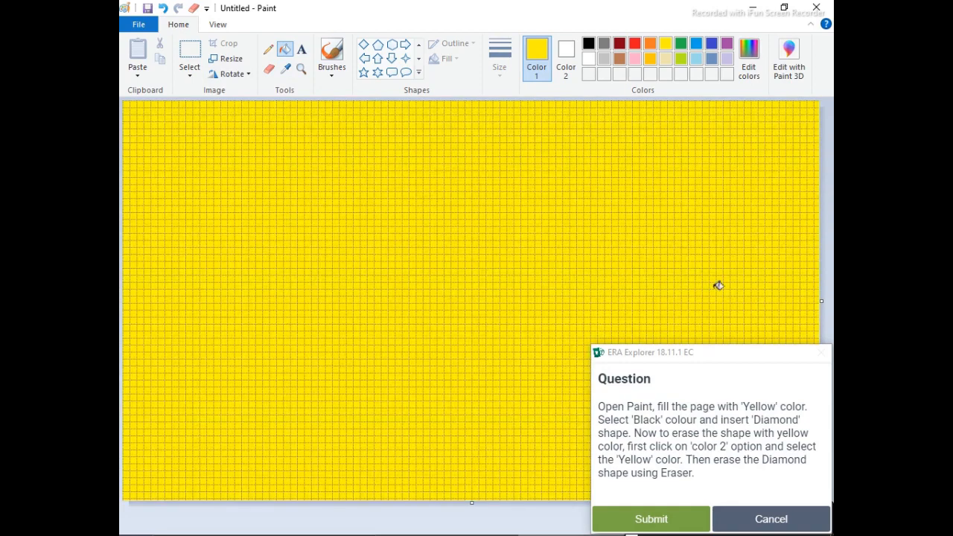
# - Set Color 2 to brown and Color 1 to red, and draw a large Pentagon in the middle of the yellow page
pyautogui.click(565, 60)
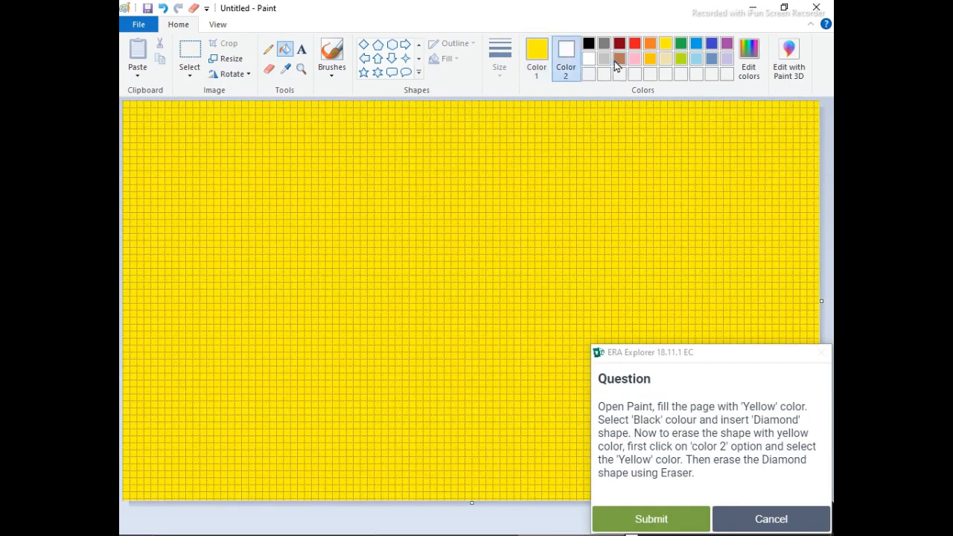
pyautogui.click(618, 61)
pyautogui.click(537, 56)
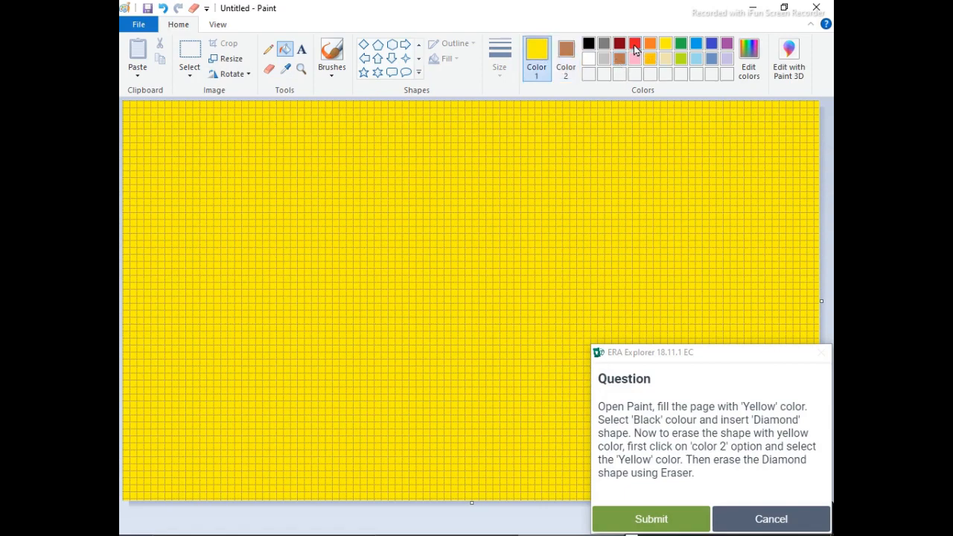
pyautogui.click(634, 44)
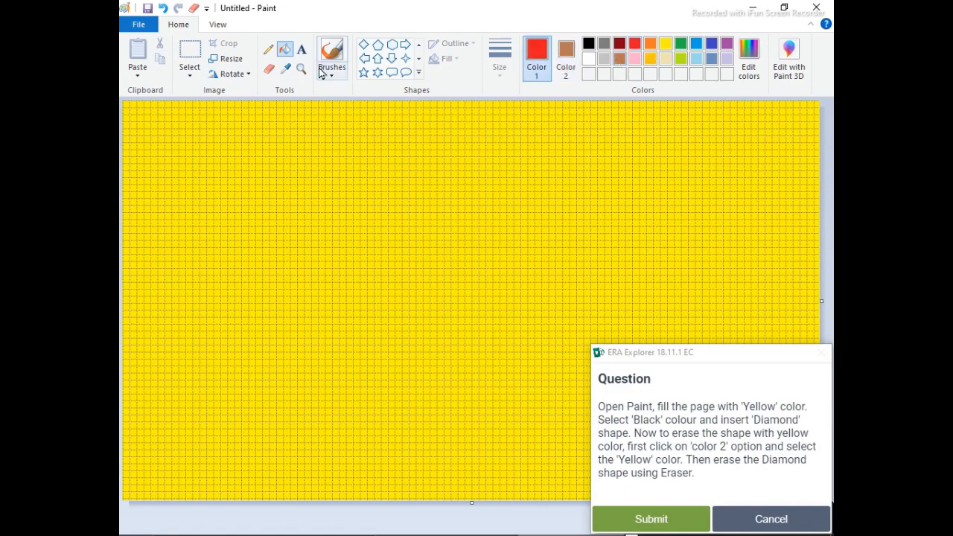
pyautogui.click(377, 44)
pyautogui.moveTo(277, 166); pyautogui.dragTo(526, 385)
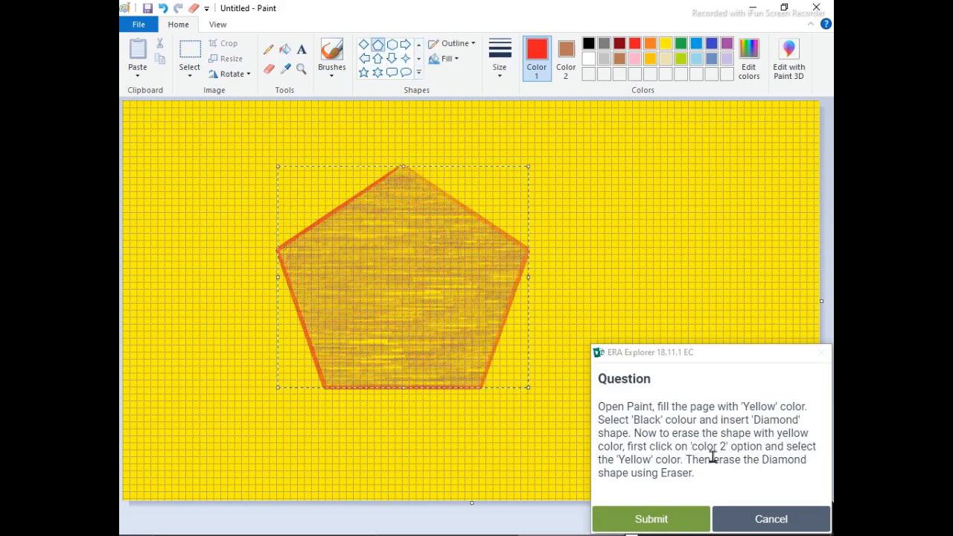
# - Run a freehand Eraser stroke across the red-outlined pentagon and submit the answer
pyautogui.click(268, 68)
pyautogui.moveTo(384, 174)
pyautogui.mouseDown()
pyautogui.moveTo(297, 297)
pyautogui.moveTo(401, 242)
pyautogui.moveTo(311, 222)
pyautogui.moveTo(358, 182)
pyautogui.moveTo(394, 196)
pyautogui.mouseUp()
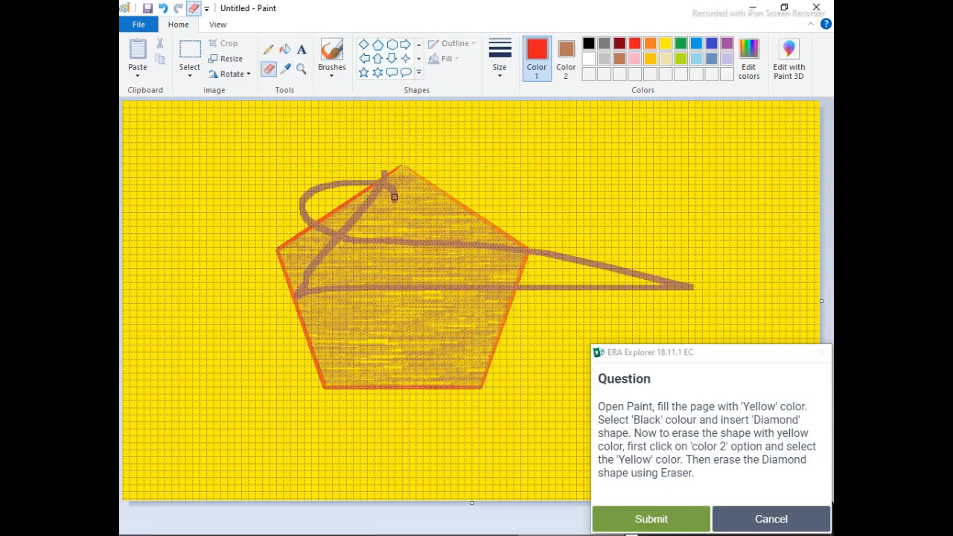
pyautogui.click(655, 519)
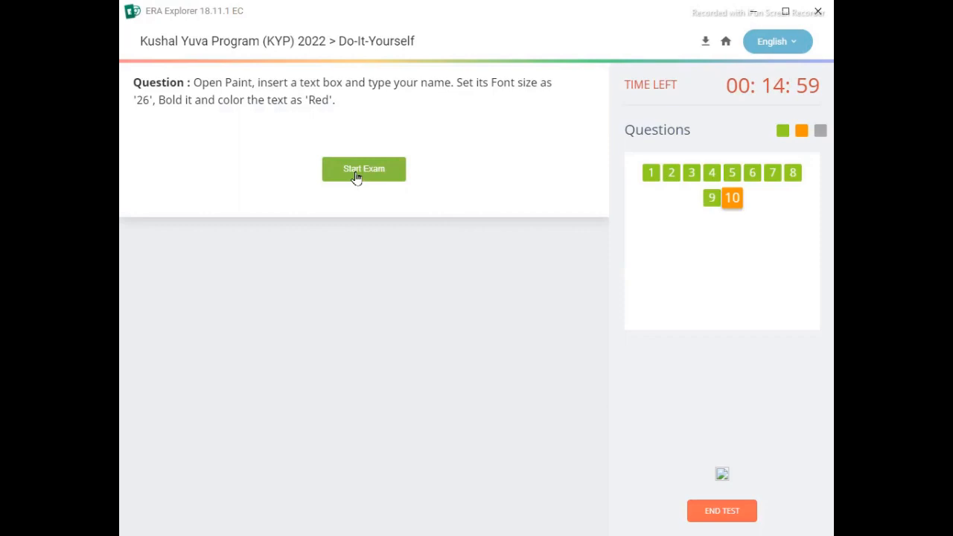
# - Start the text box question and create a new blank picture without saving the yellow page drawing
pyautogui.click(356, 171)
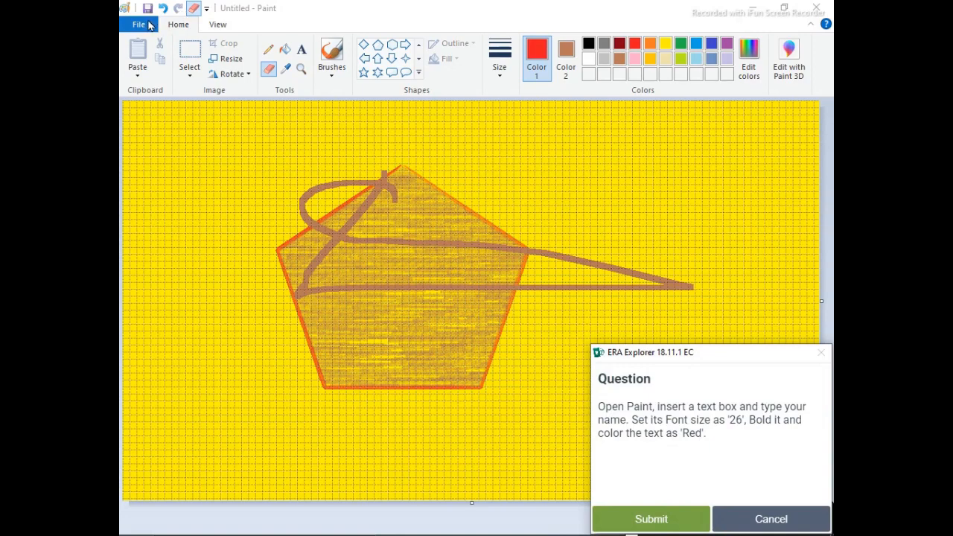
pyautogui.click(139, 24)
pyautogui.click(165, 48)
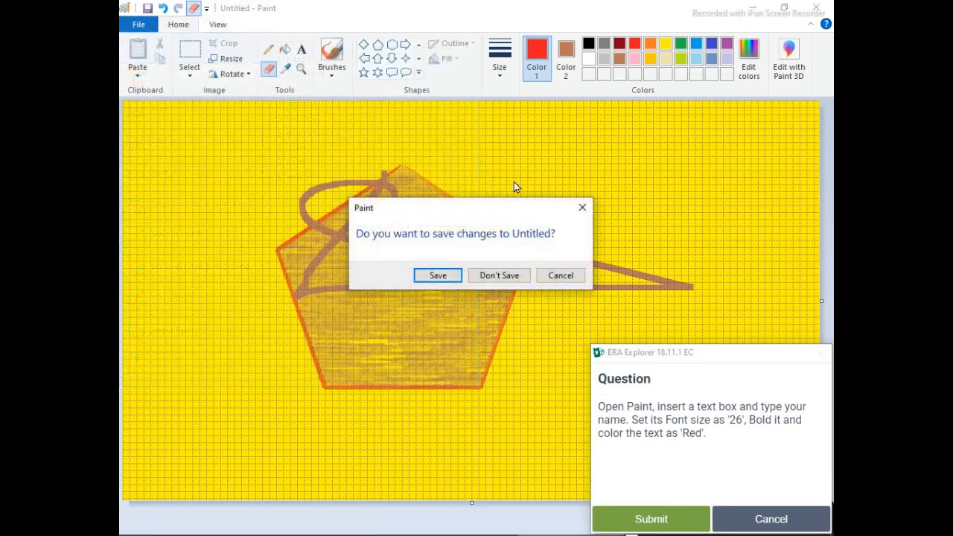
pyautogui.click(498, 275)
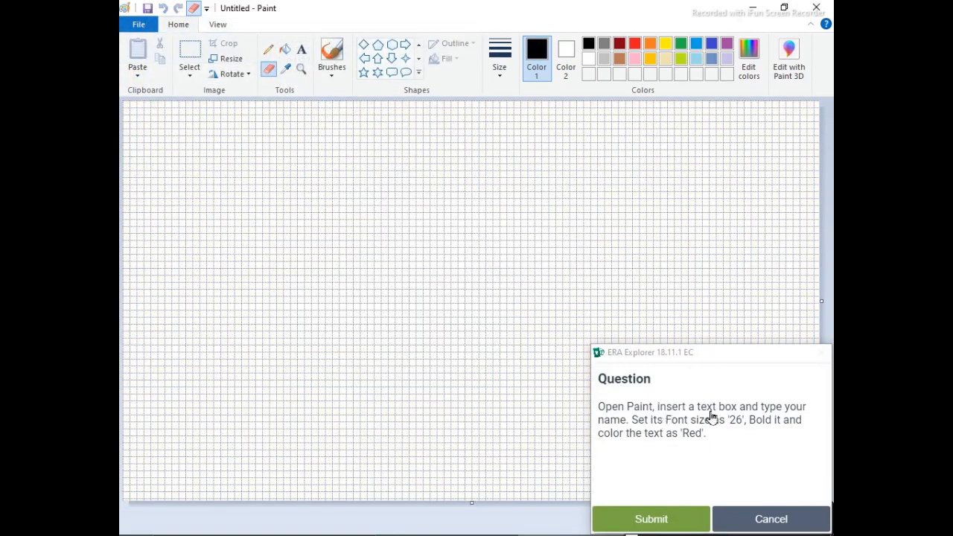
# - Insert a text box in the upper middle of the canvas containing "fhdhdffdghdfh"
pyautogui.click(302, 49)
pyautogui.click(368, 201)
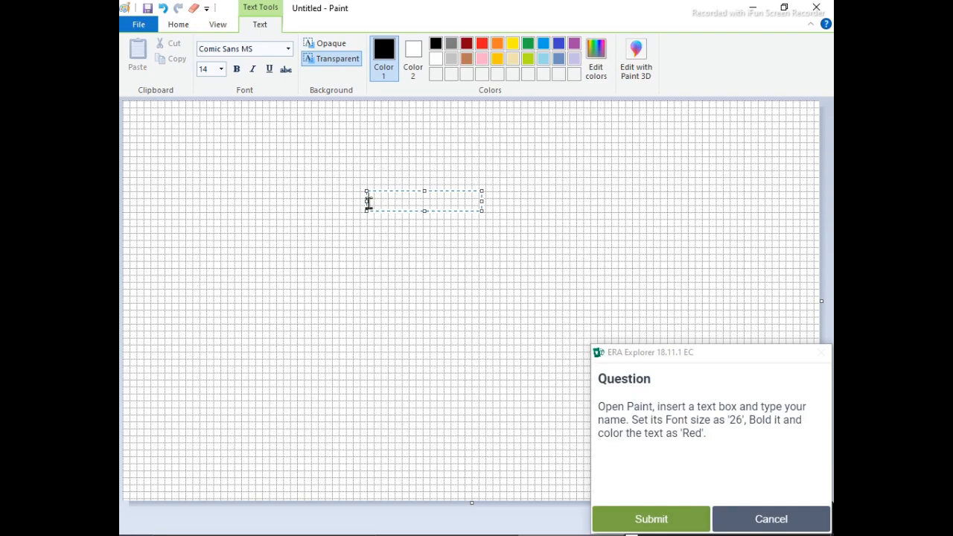
pyautogui.write('fhdhdffdghdfh')
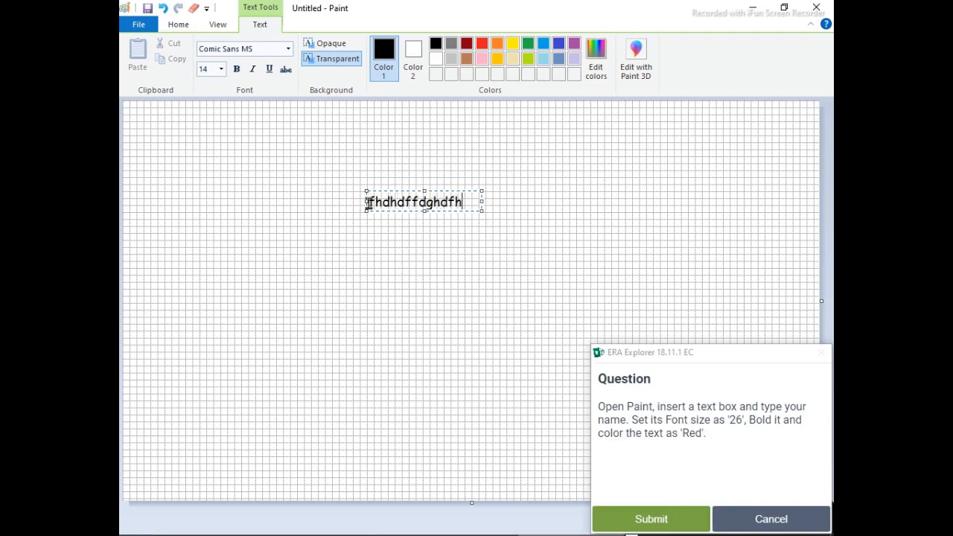
# - Format all the text box's text as size 22, bold and red, and submit the answer
pyautogui.hotkey('ctrl', 'a')
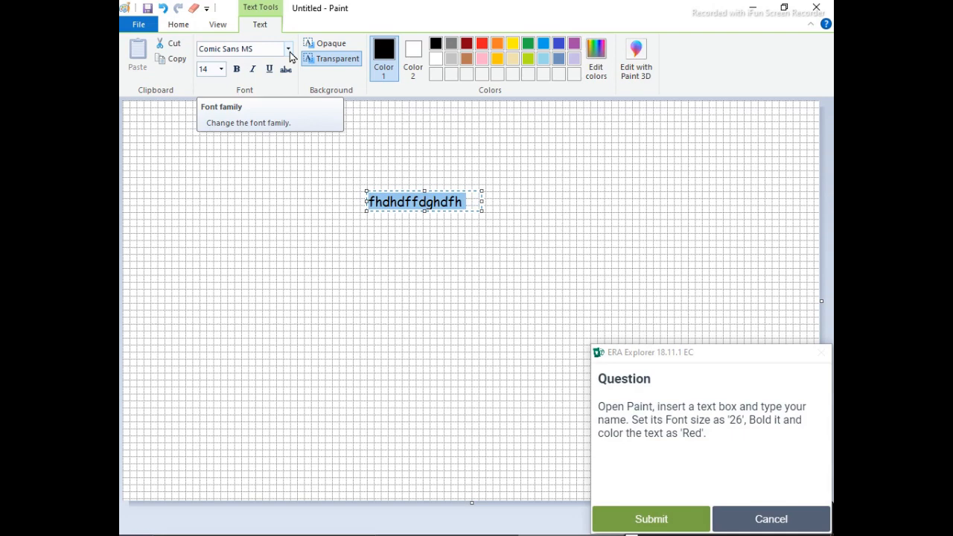
pyautogui.click(221, 69)
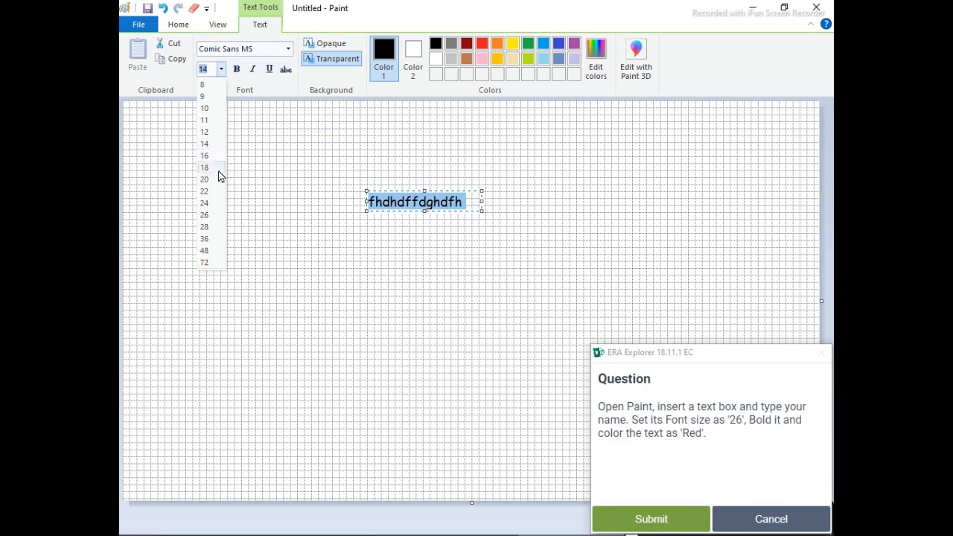
pyautogui.click(204, 191)
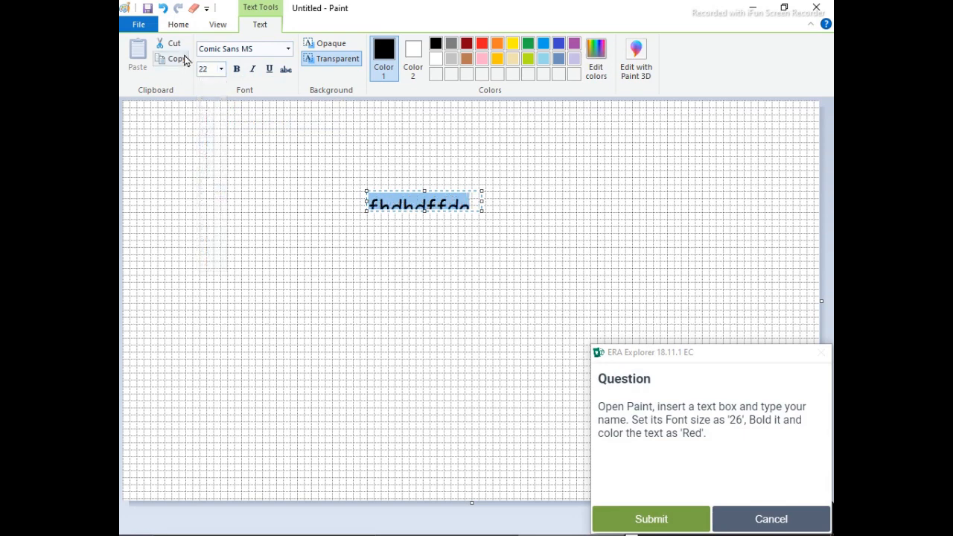
pyautogui.click(237, 69)
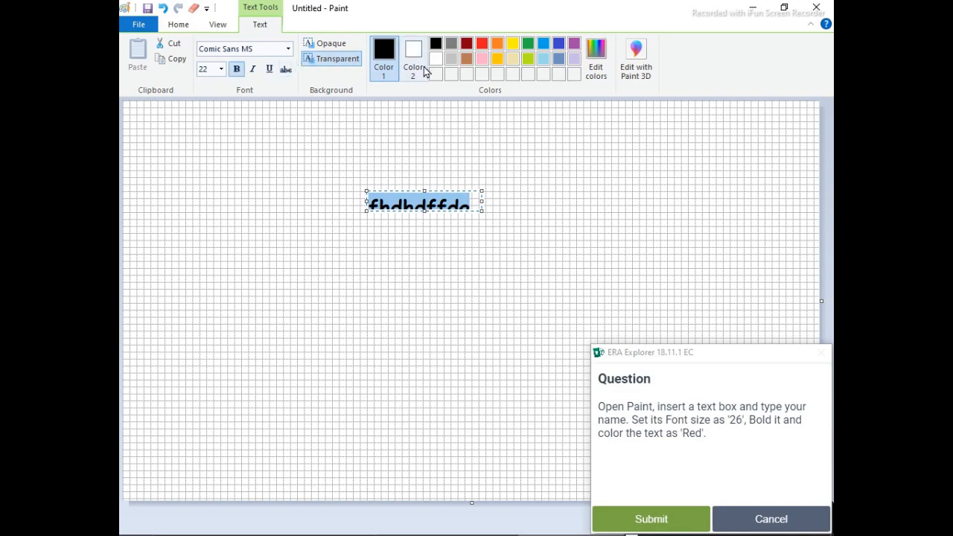
pyautogui.click(471, 59)
pyautogui.click(482, 45)
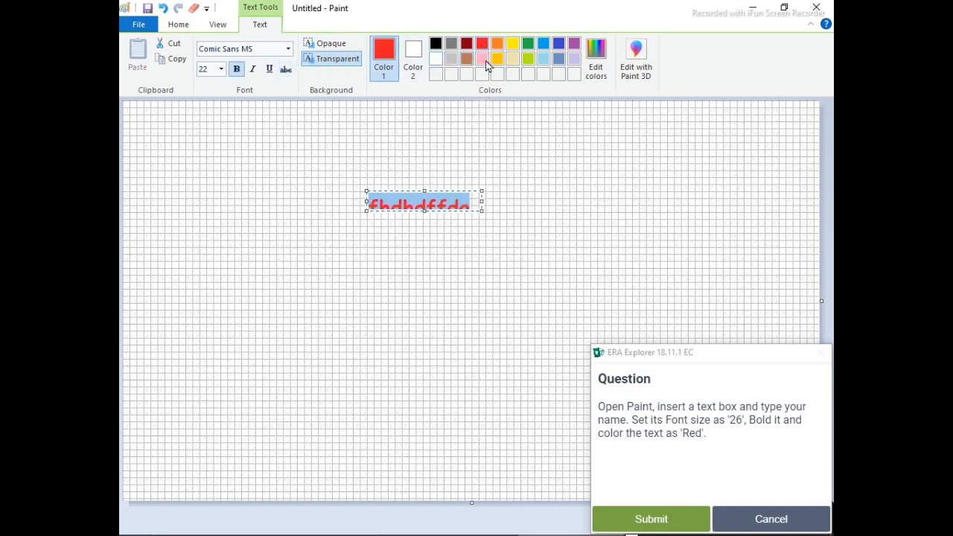
pyautogui.click(675, 517)
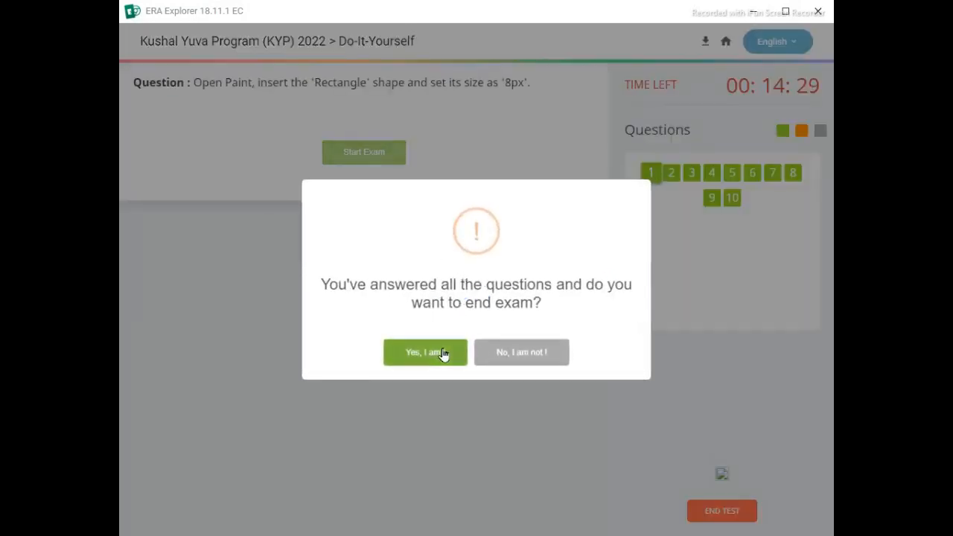
# - End the Do-It-Yourself exam, confirming with the text "End Exam", and dismiss the closing notice
pyautogui.click(444, 354)
pyautogui.moveTo(446, 266); pyautogui.dragTo(469, 320)
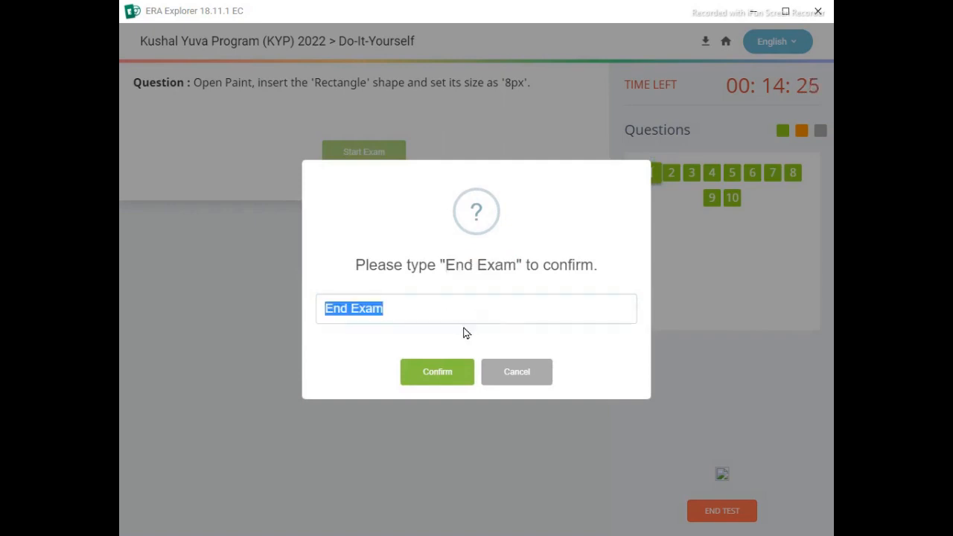
pyautogui.click(464, 376)
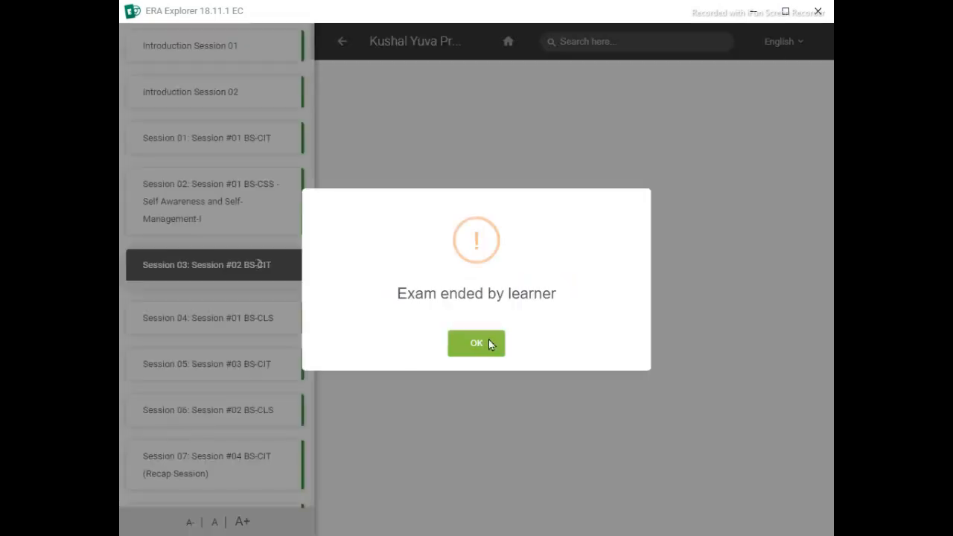
pyautogui.click(489, 341)
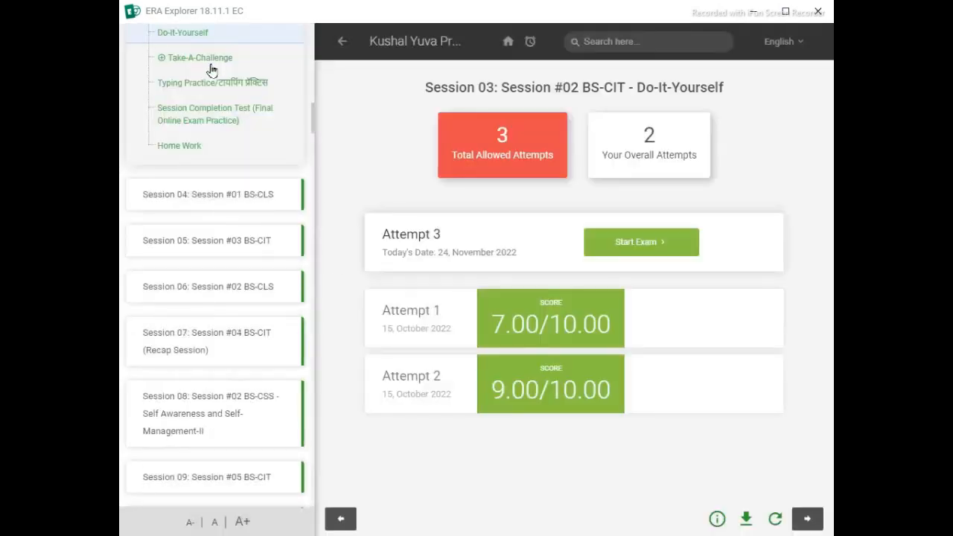
# - Expand Session 03's Take-A-Challenge list, replay Take A Challenge 11 and complete it by opening the simulated desktop's Start menu
pyautogui.click(212, 58)
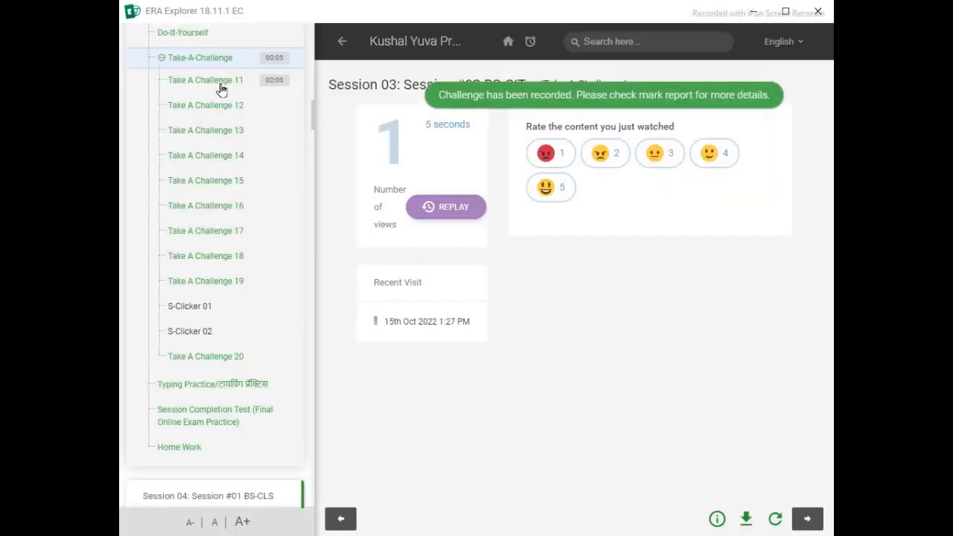
pyautogui.click(213, 87)
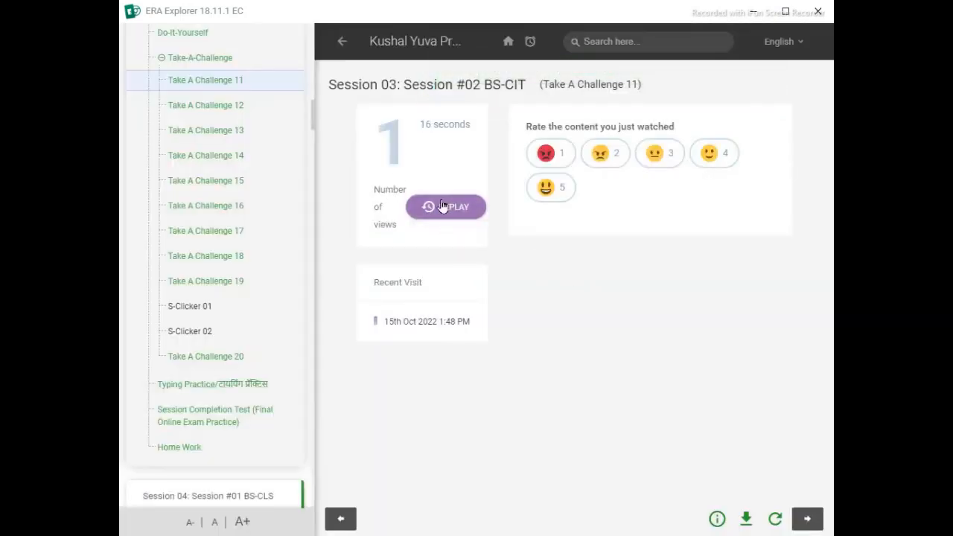
pyautogui.click(445, 204)
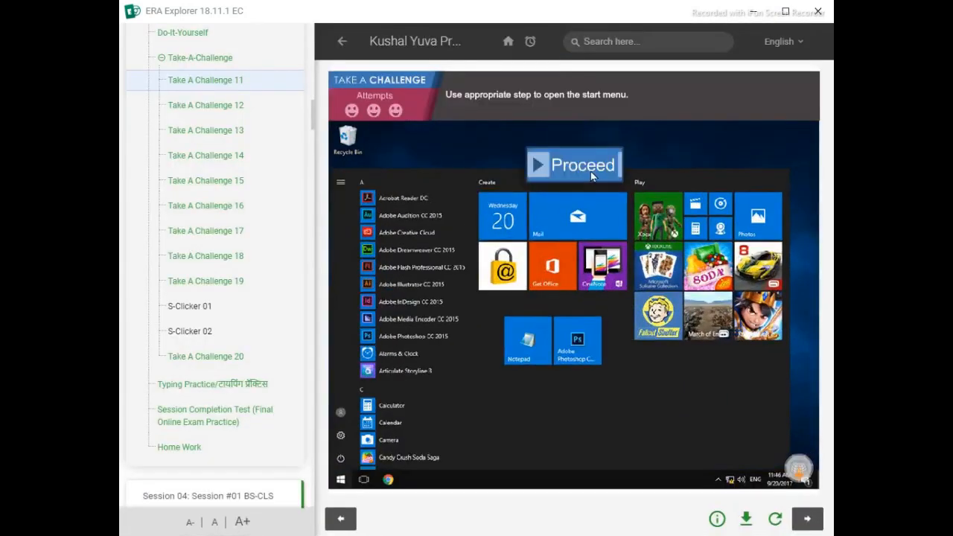
pyautogui.click(588, 167)
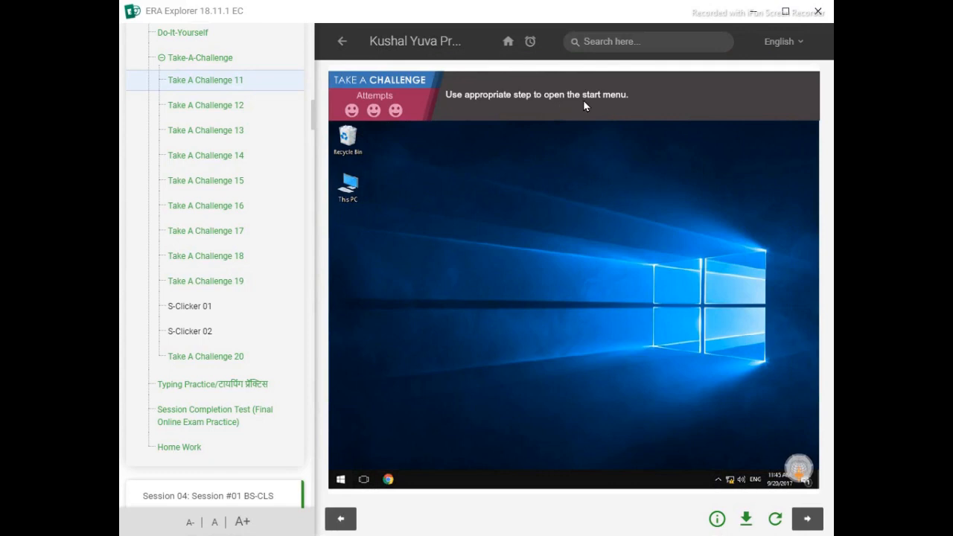
pyautogui.click(340, 480)
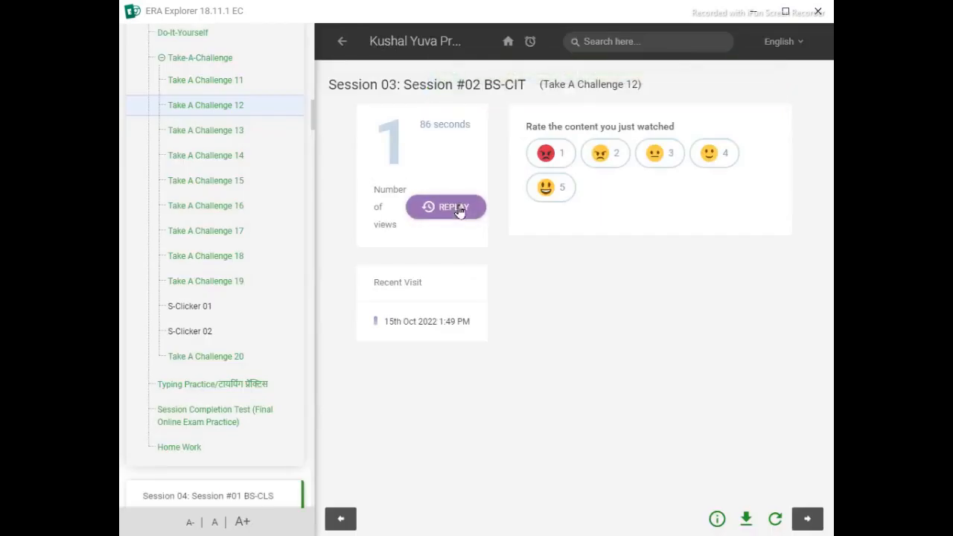
# - Replay Take A Challenge 12 and complete it by closing the simulated Paint window
pyautogui.click(439, 205)
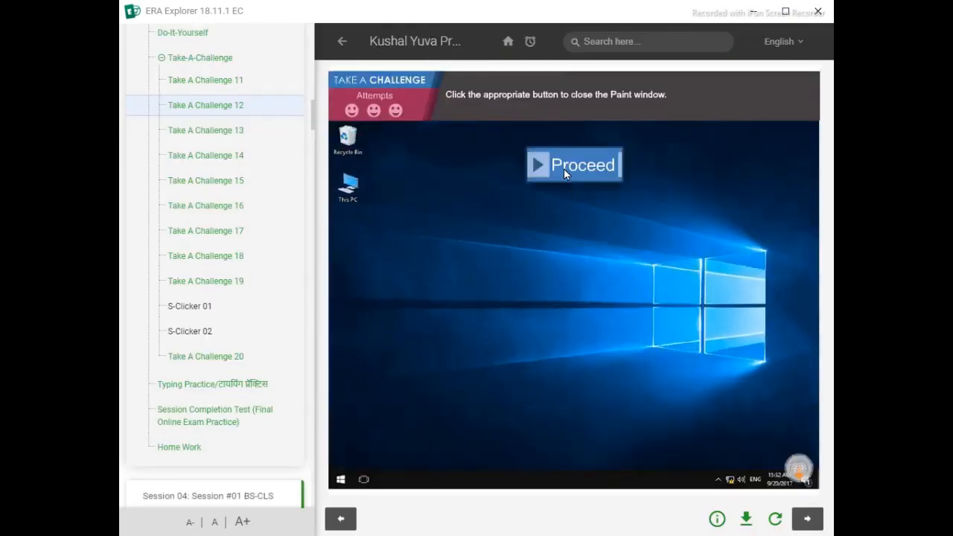
pyautogui.click(563, 169)
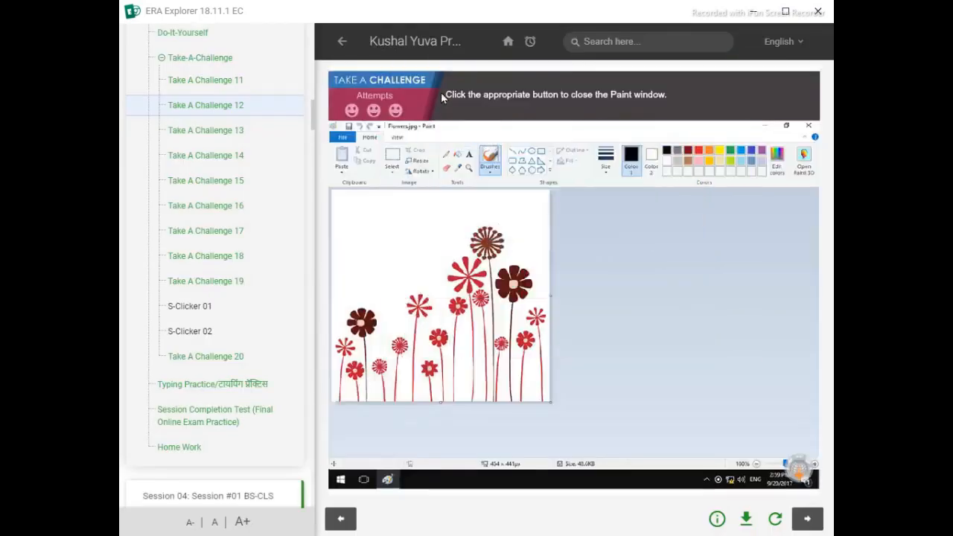
pyautogui.click(808, 126)
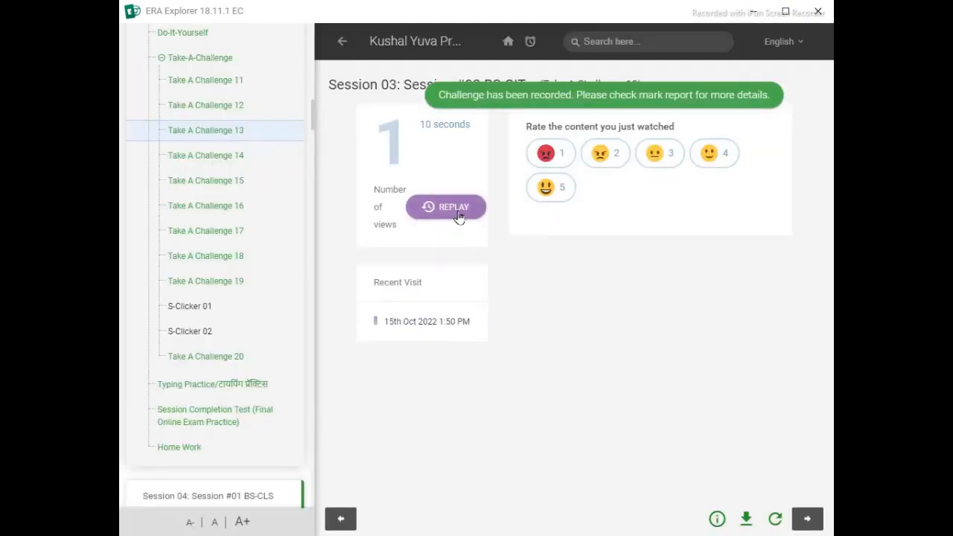
# - Replay Take A Challenge 13 and complete it by opening the volume control on the simulated desktop
pyautogui.click(456, 214)
pyautogui.click(586, 164)
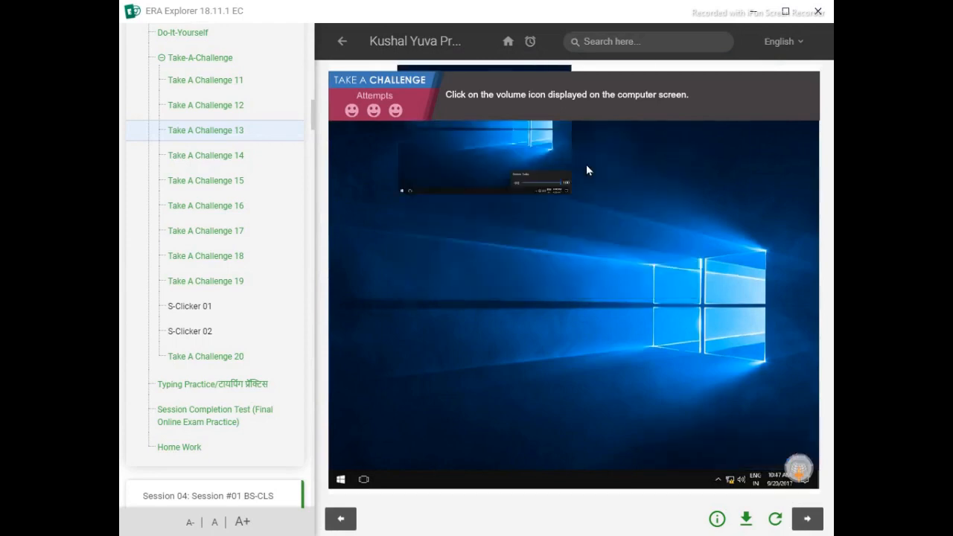
pyautogui.click(741, 481)
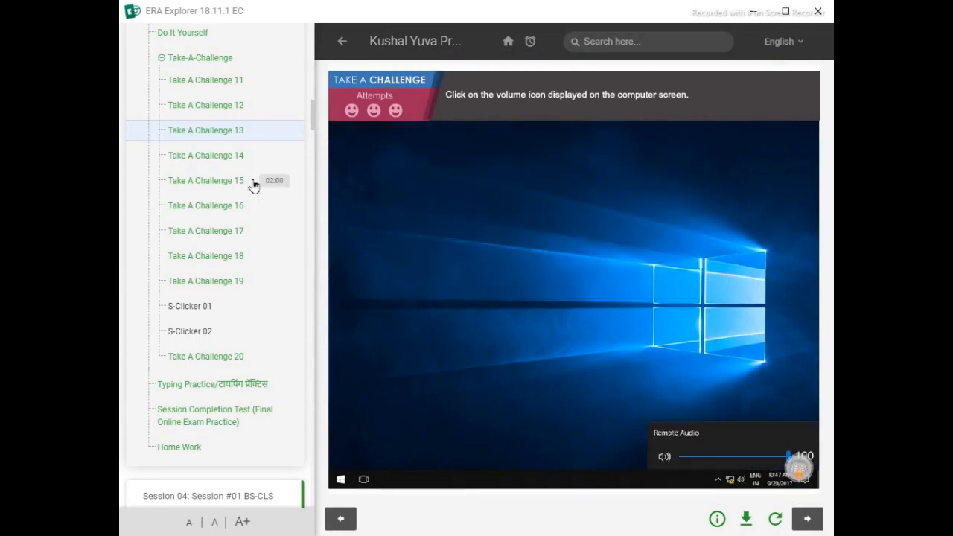
# - Replay Take A Challenge 14 and try TRUE as the answer to the headphone statement
pyautogui.click(207, 157)
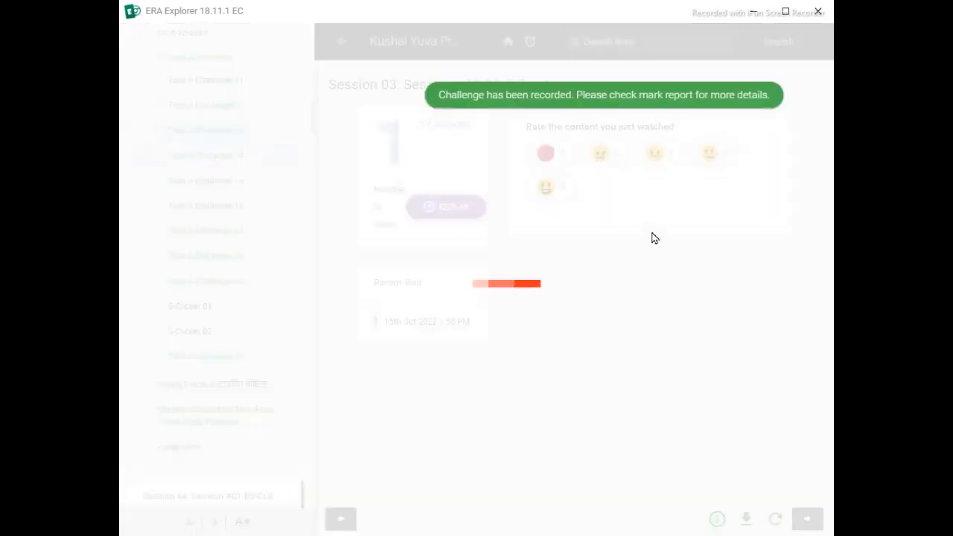
pyautogui.click(449, 221)
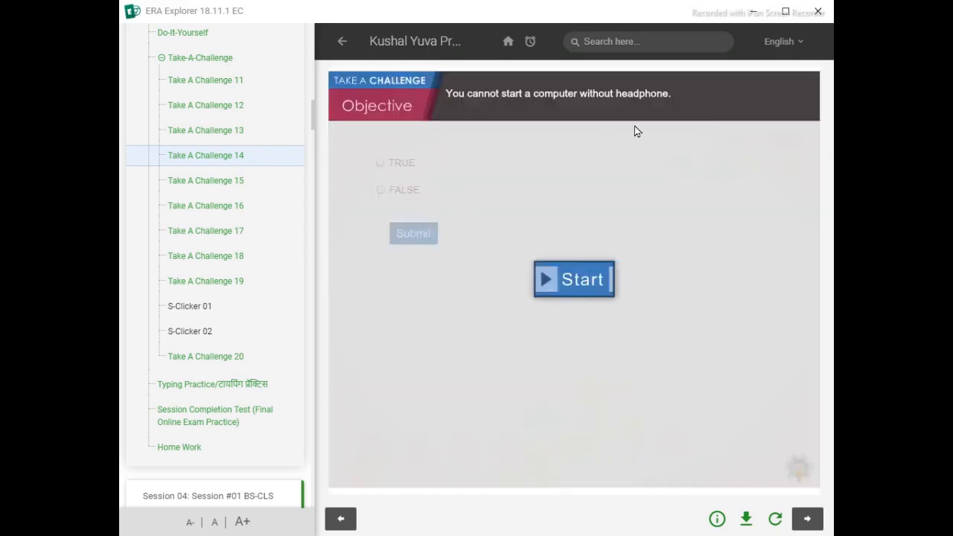
pyautogui.click(558, 277)
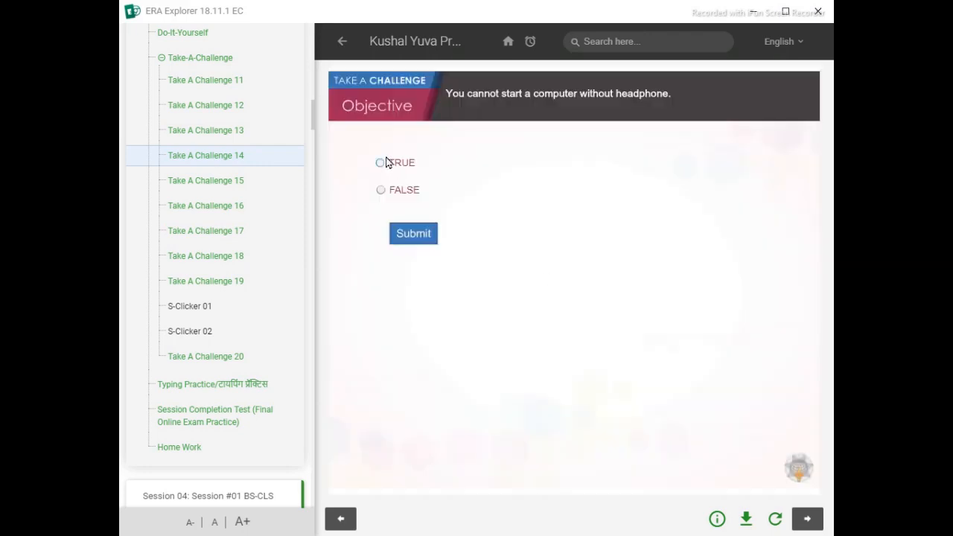
pyautogui.click(417, 237)
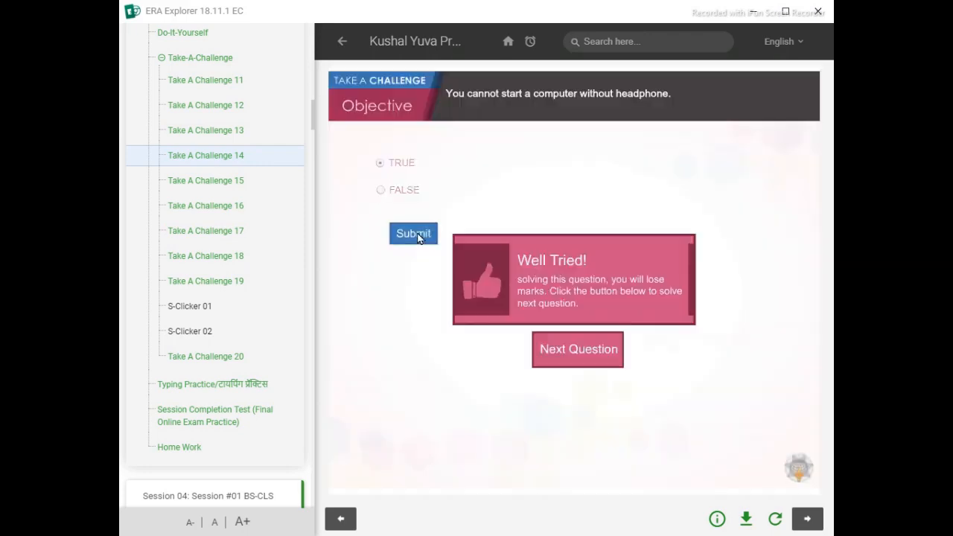
# - Reload Take A Challenge 14 and submit FALSE as the answer to the headphone statement
pyautogui.click(775, 519)
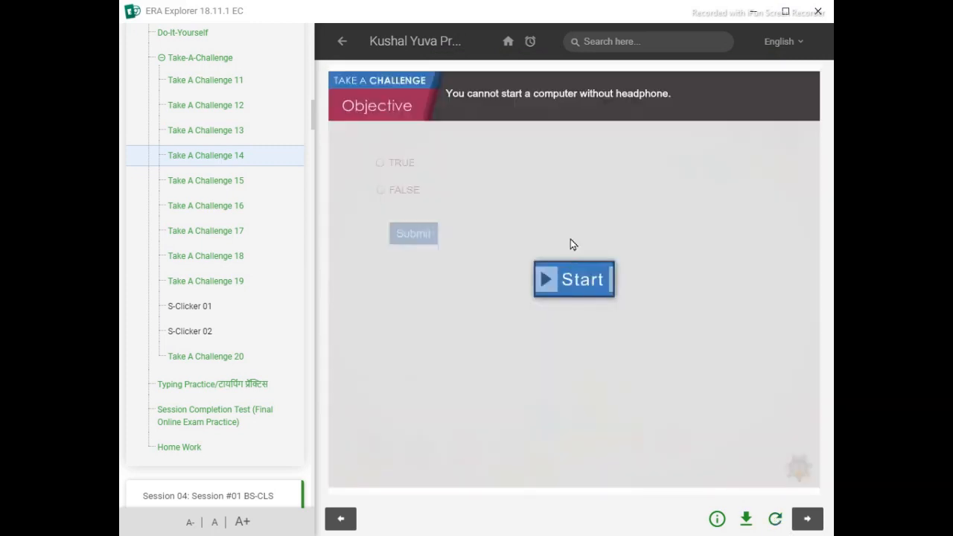
pyautogui.click(570, 277)
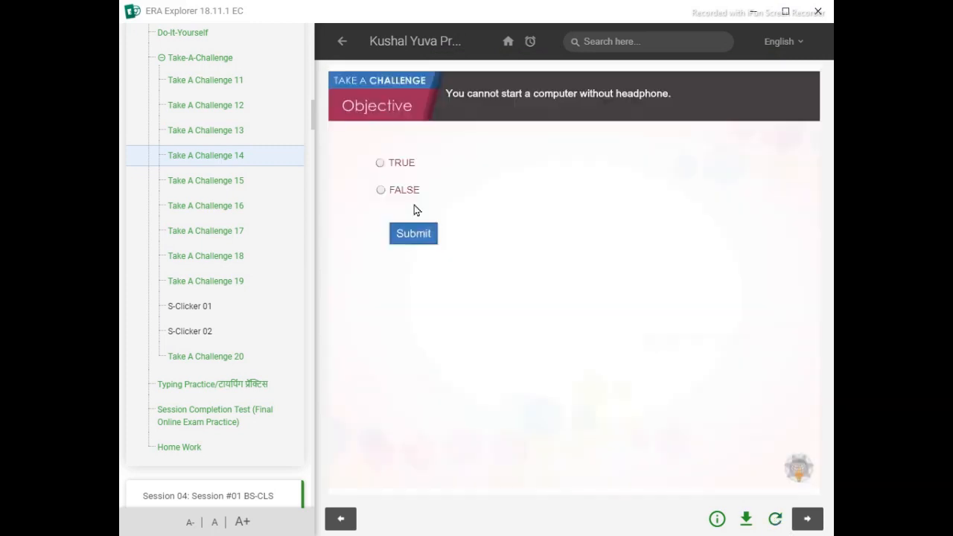
pyautogui.click(413, 238)
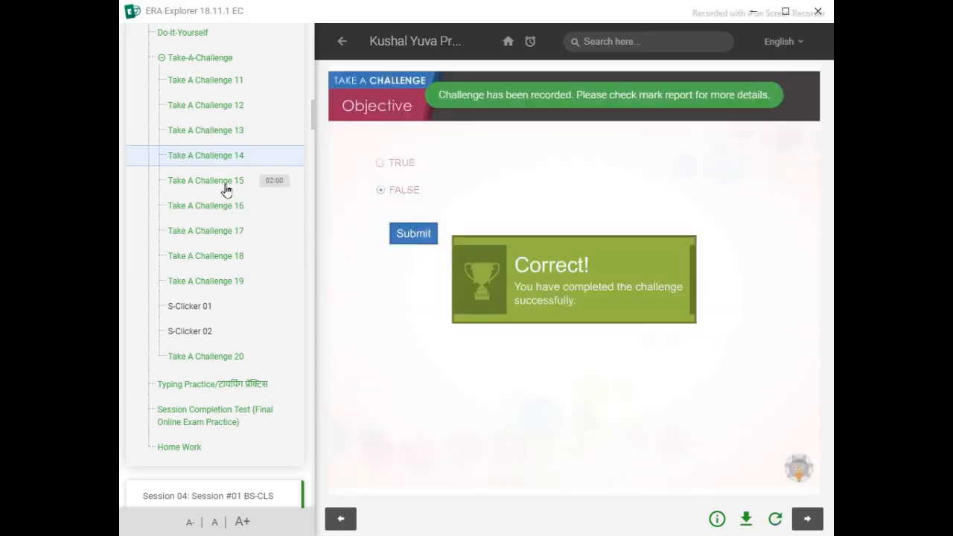
# - Replay Take A Challenge 15 and submit Shapes as the answer to the MS Paint greeting card question
pyautogui.click(226, 184)
pyautogui.click(458, 212)
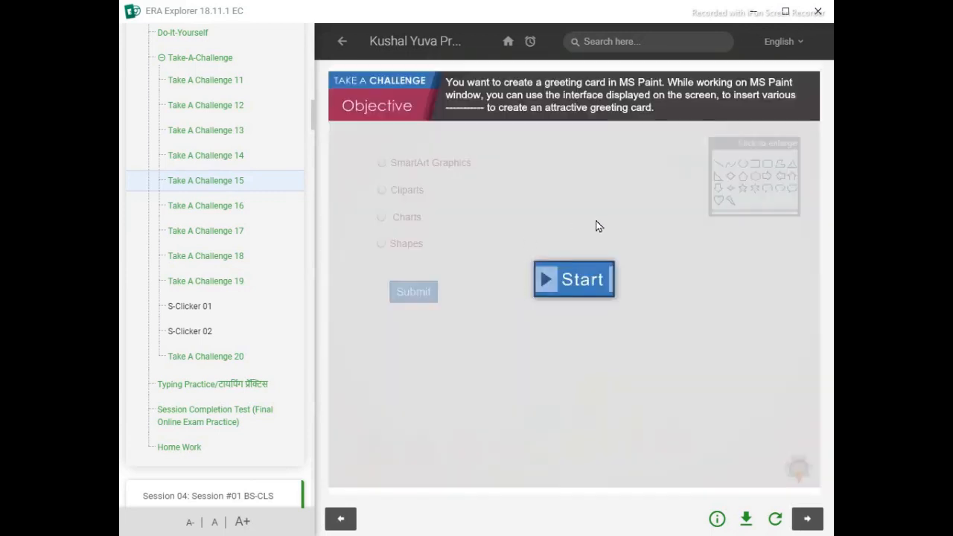
pyautogui.click(573, 283)
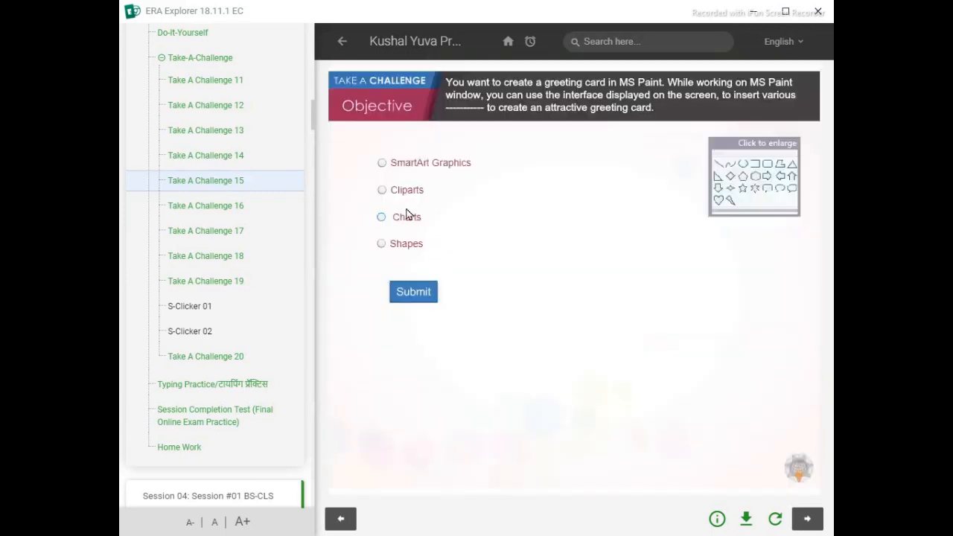
pyautogui.click(406, 244)
pyautogui.click(414, 294)
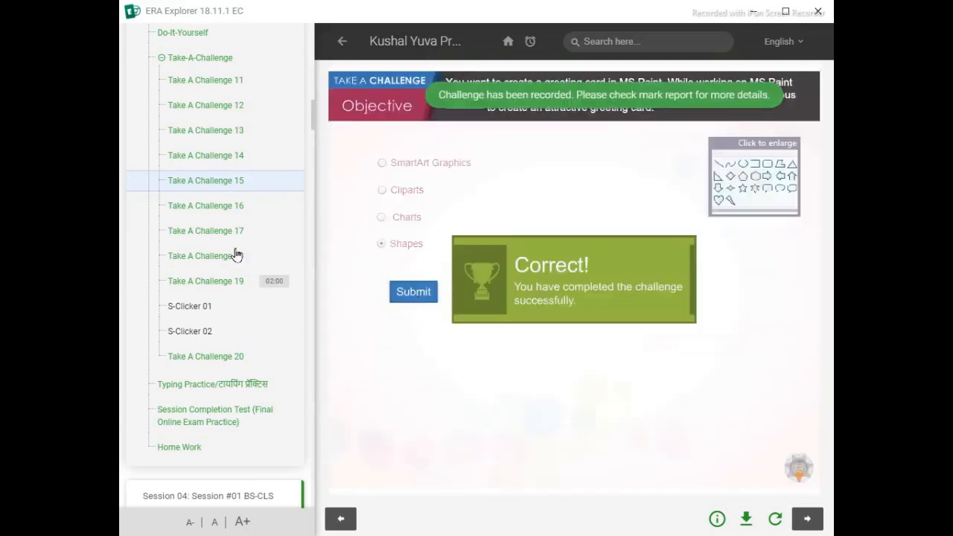
# - Replay Take A Challenge 16 and try Data as the answer to the question about a node sharing resources
pyautogui.click(215, 213)
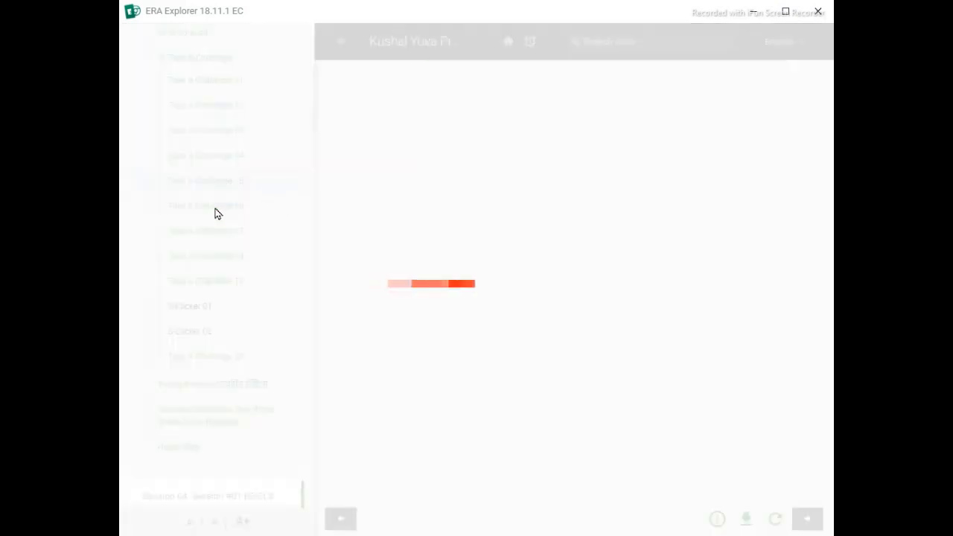
pyautogui.click(429, 208)
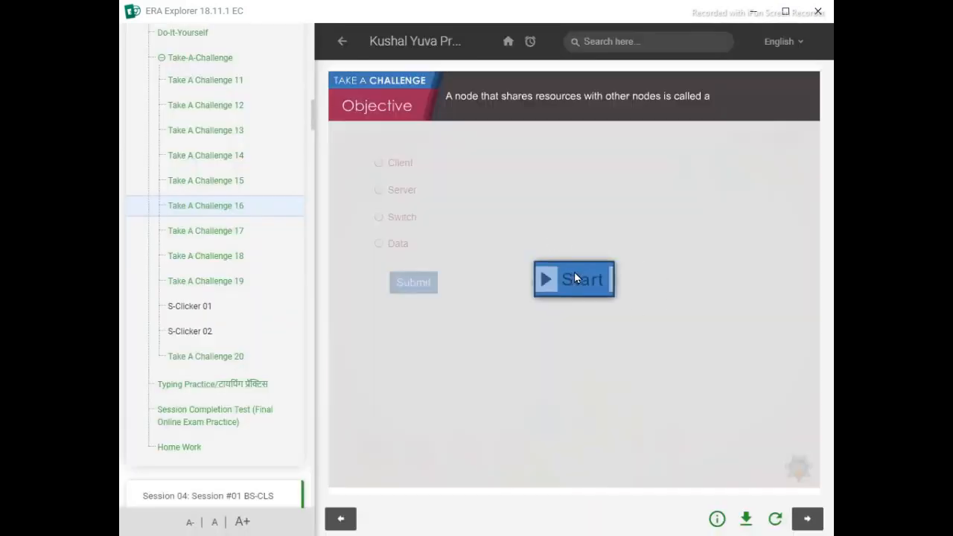
pyautogui.click(574, 279)
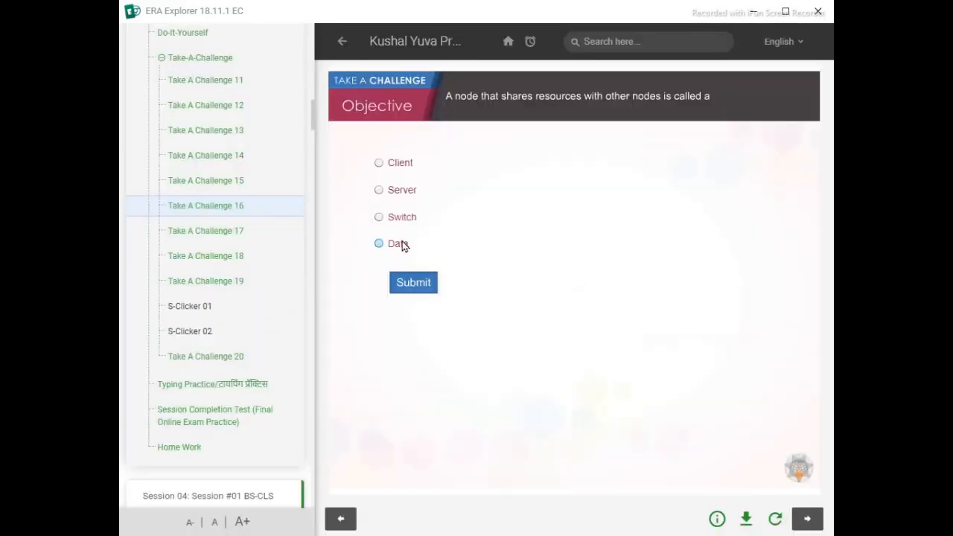
pyautogui.click(402, 245)
pyautogui.click(428, 285)
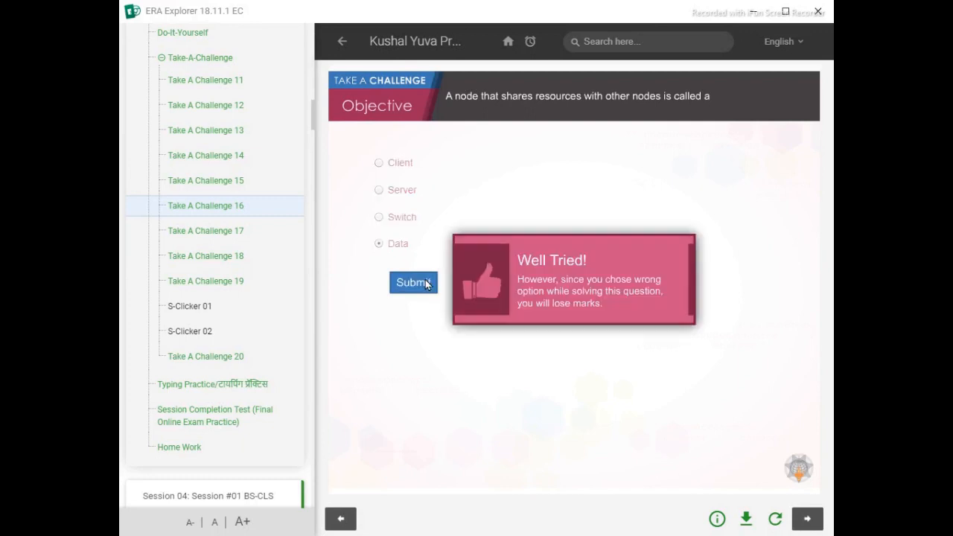
# - Reload Take A Challenge 16 and submit Server as the answer to the resource-sharing node question
pyautogui.click(768, 515)
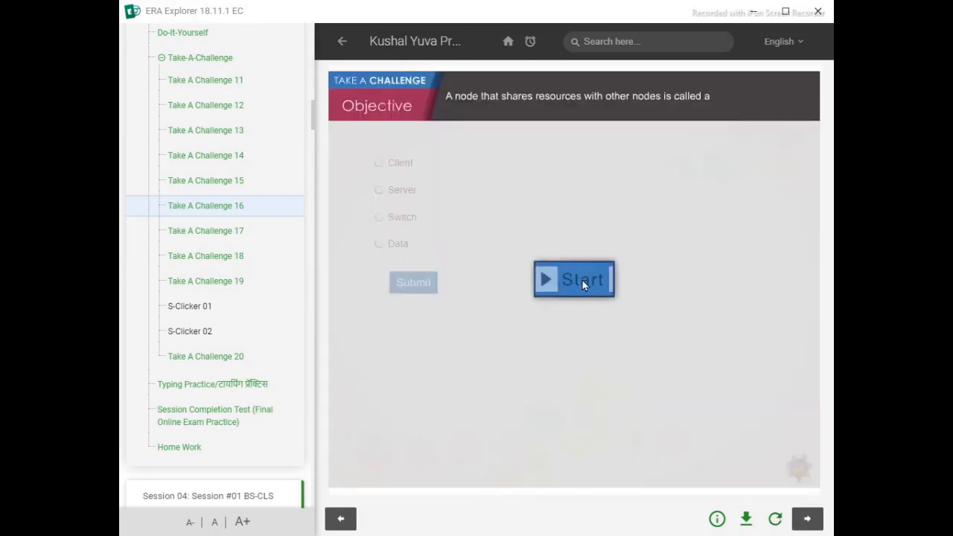
pyautogui.click(540, 272)
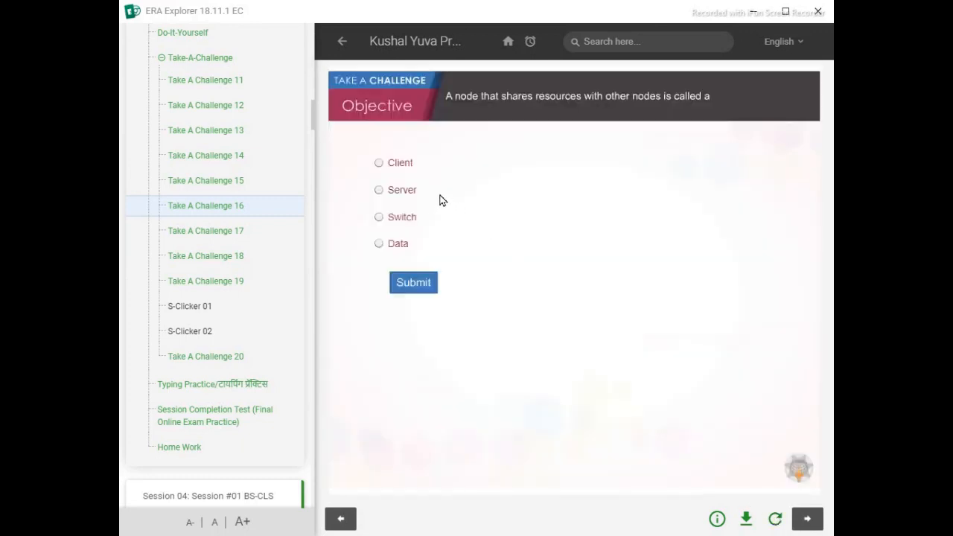
pyautogui.click(425, 279)
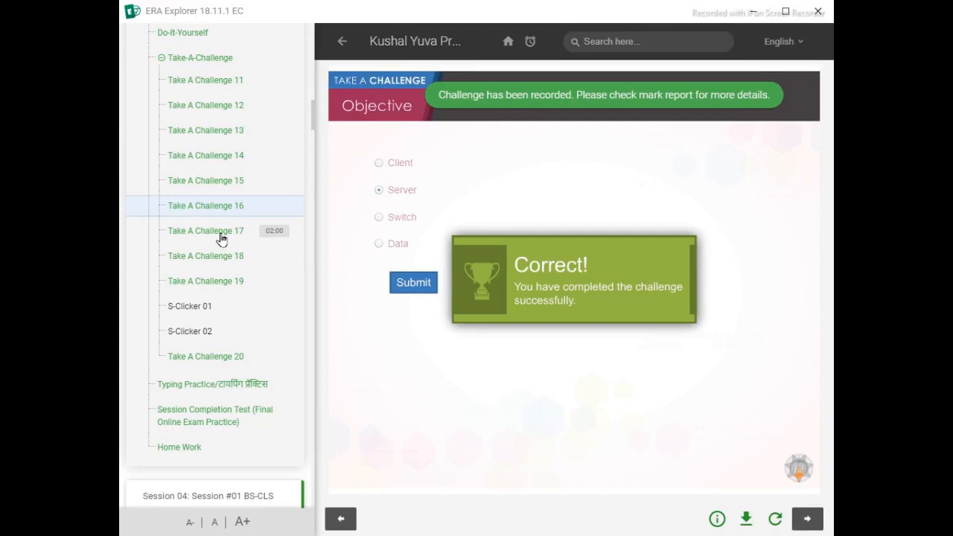
# - Replay Take A Challenge 17 and submit TRUE for the statement about files storing data and programs
pyautogui.click(227, 239)
pyautogui.click(438, 210)
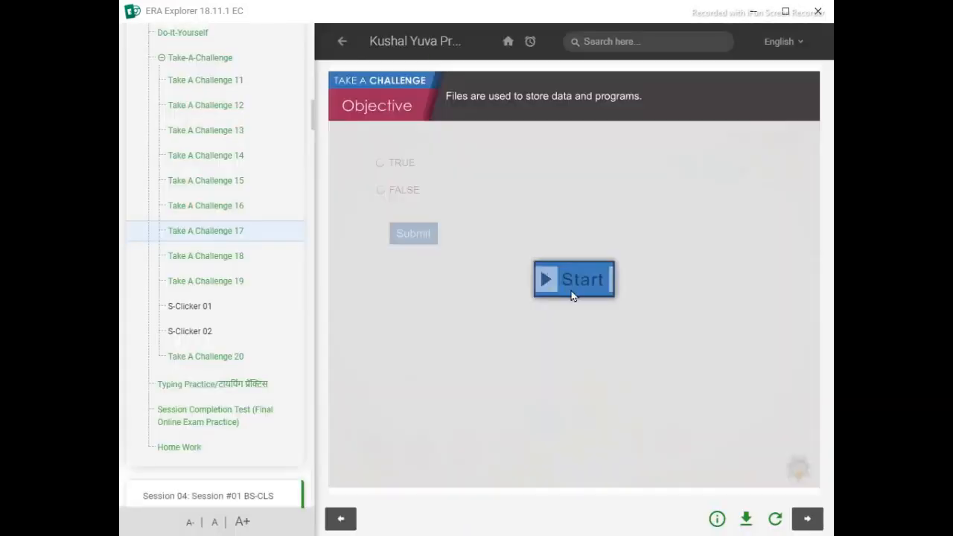
pyautogui.click(571, 290)
pyautogui.click(392, 163)
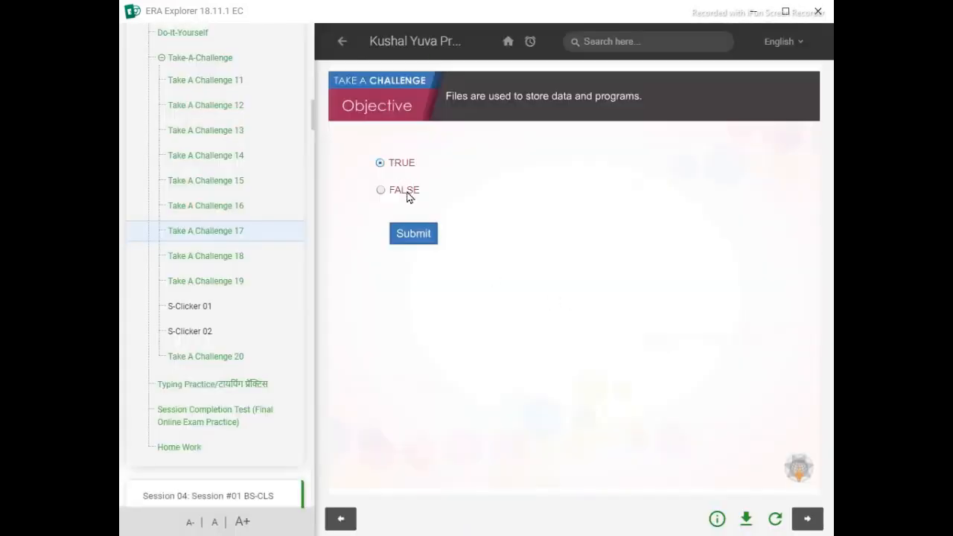
pyautogui.click(422, 234)
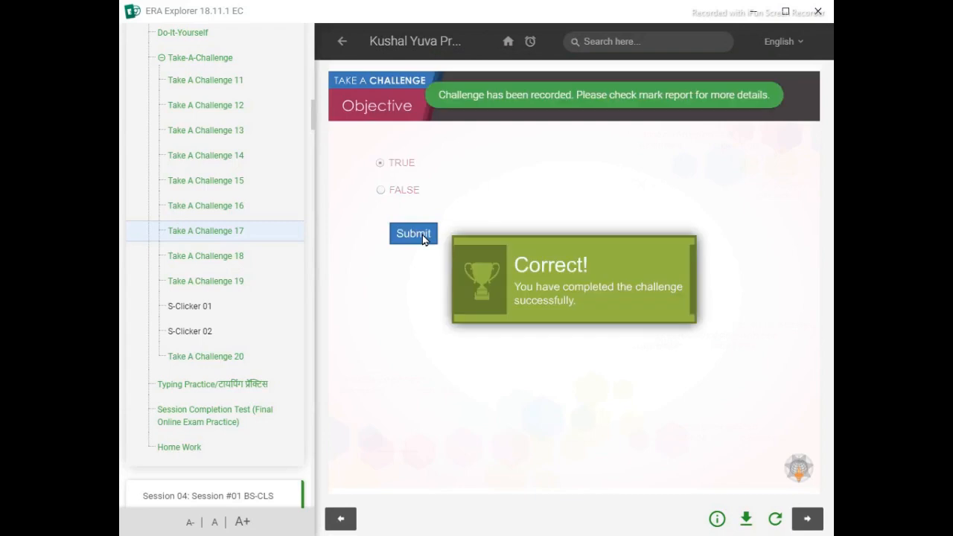
# - Replay Take A Challenge 18 and complete it by choosing the "Create an account" link on the Gmail sign-in page
pyautogui.click(242, 265)
pyautogui.click(451, 207)
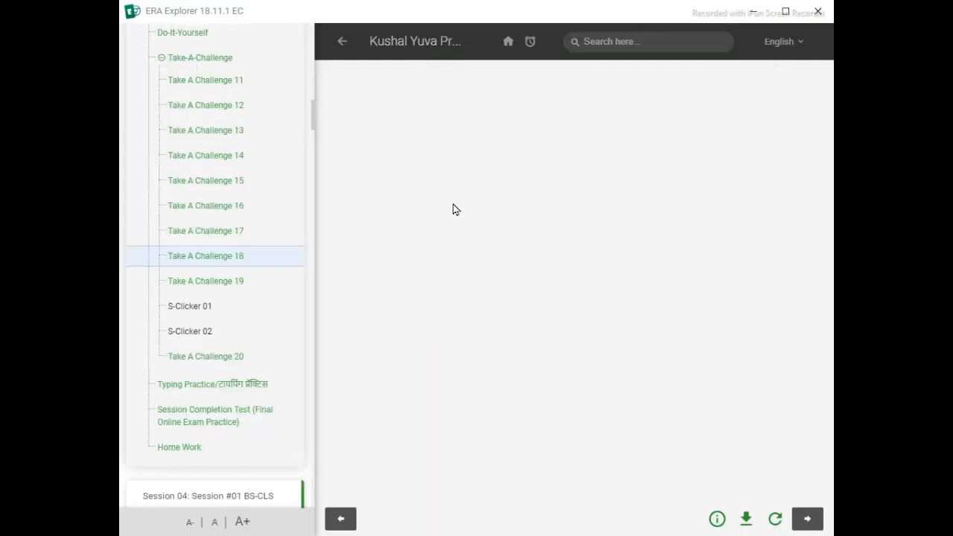
pyautogui.click(565, 172)
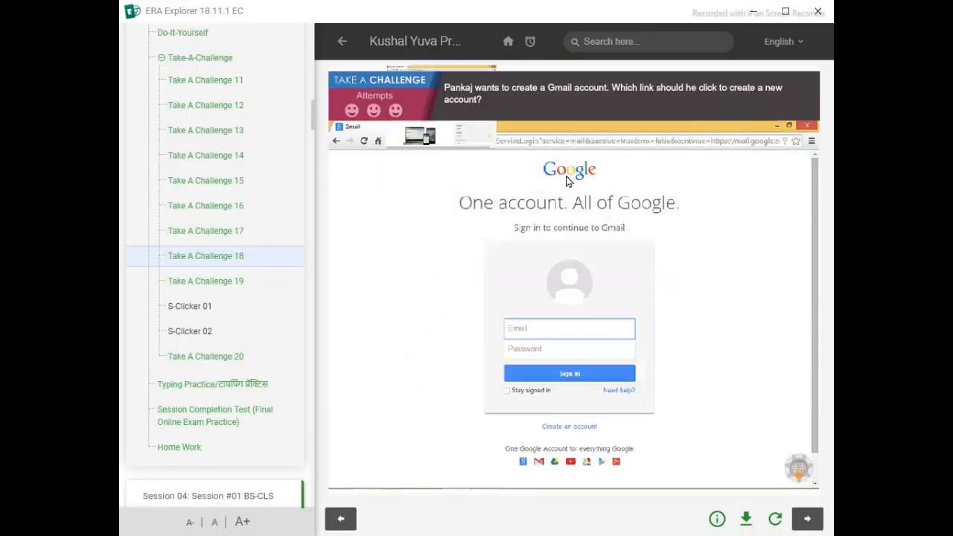
pyautogui.click(554, 430)
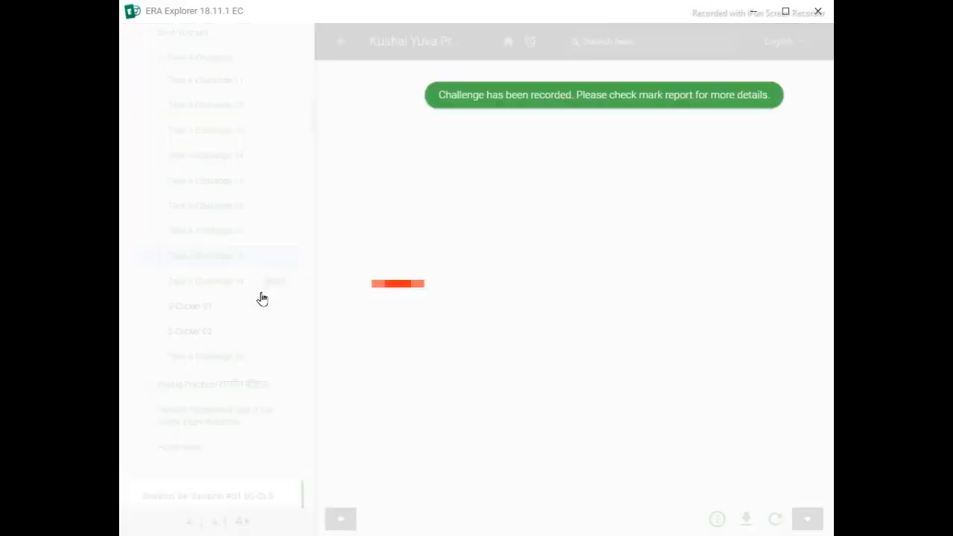
# - Replay Take A Challenge 19 and complete it by searching Loyal Books for the author Frances Hodgson Burnett
pyautogui.click(442, 210)
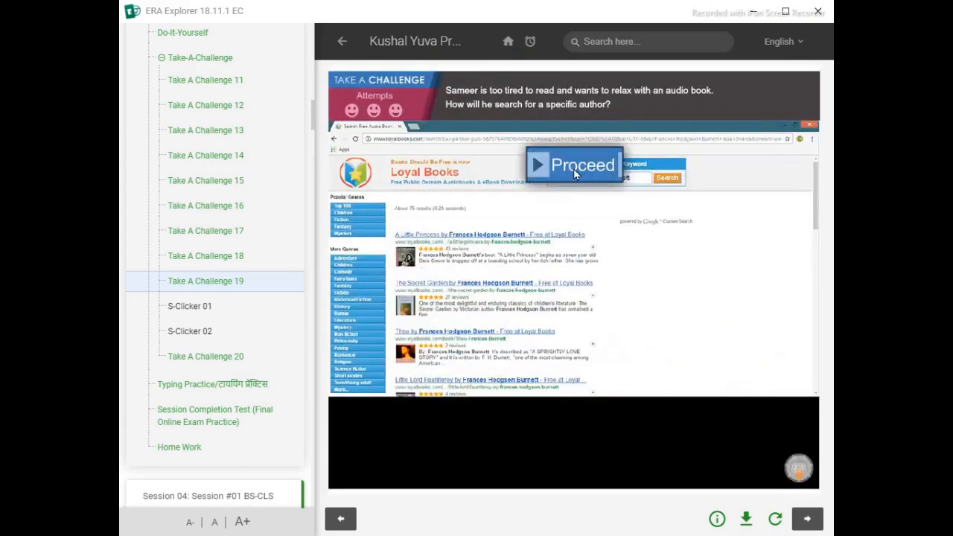
pyautogui.click(575, 173)
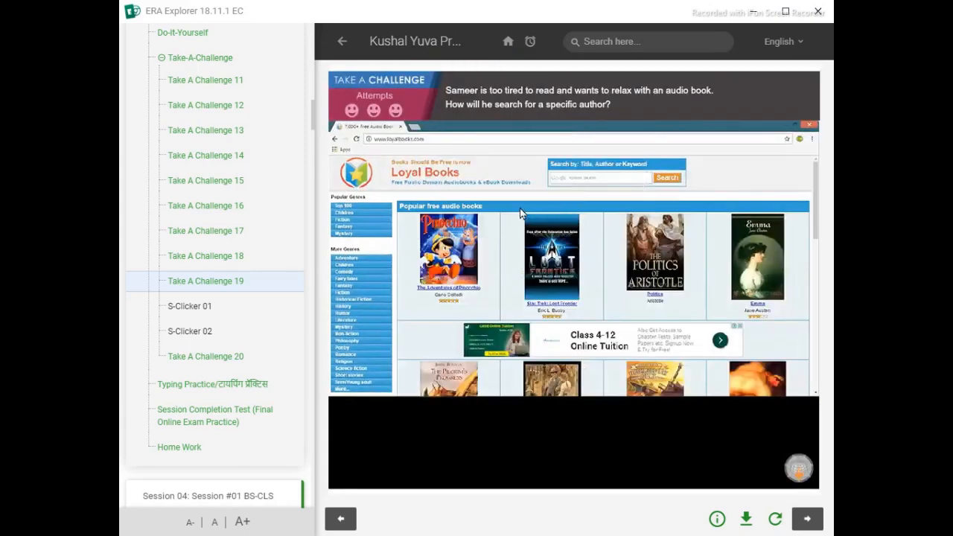
pyautogui.click(634, 180)
pyautogui.click(667, 178)
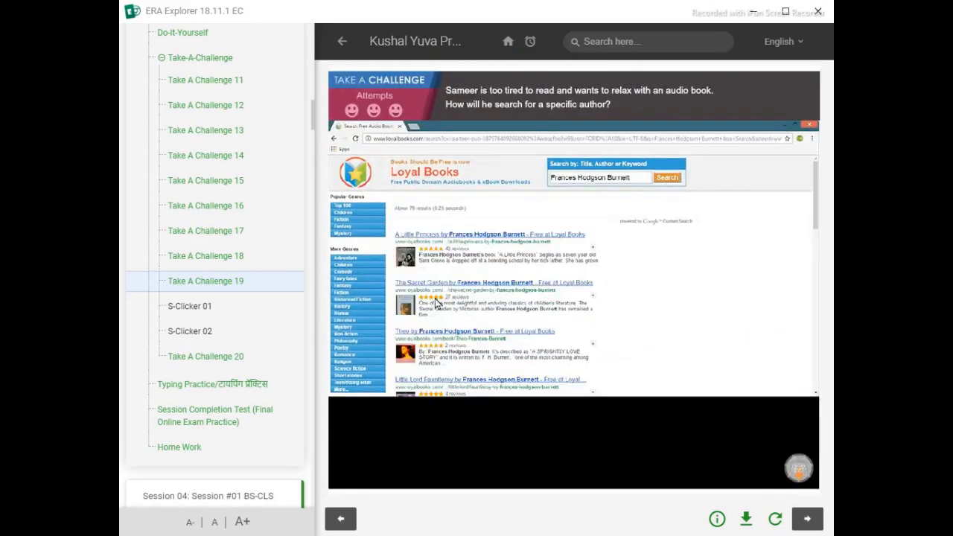
pyautogui.click(414, 302)
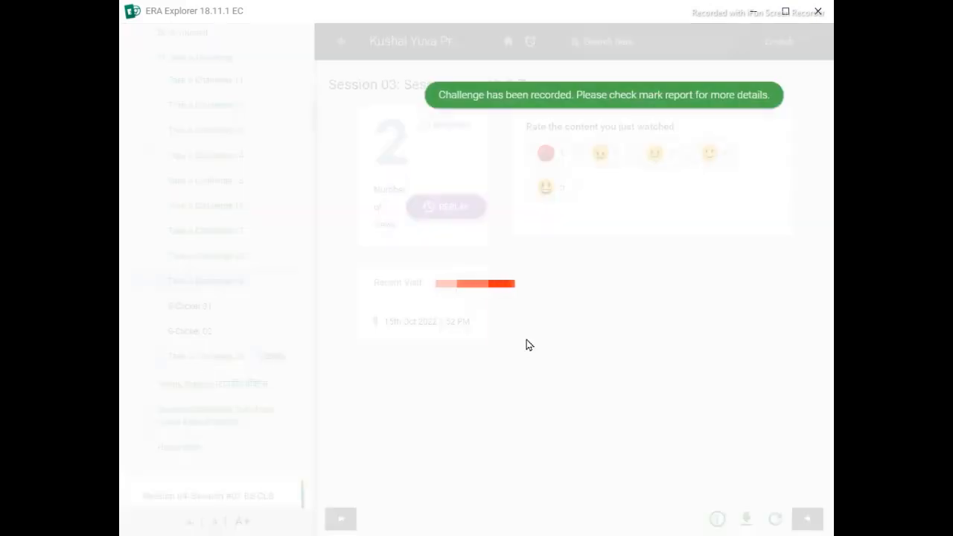
# - Replay Take A Challenge 20, trying Post/Seek and Avail Services before choosing Get Help (Helpline) for the Government's helpline services
pyautogui.click(445, 206)
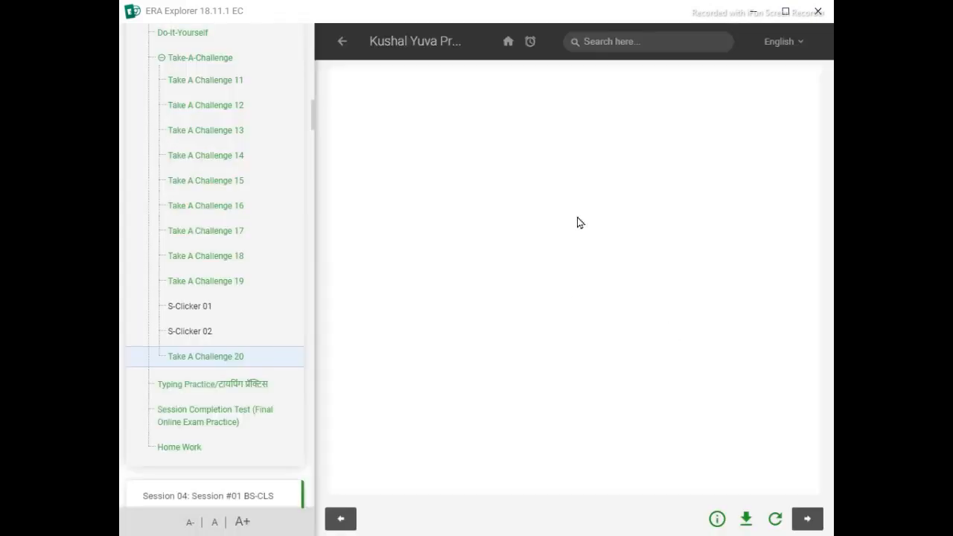
pyautogui.click(568, 175)
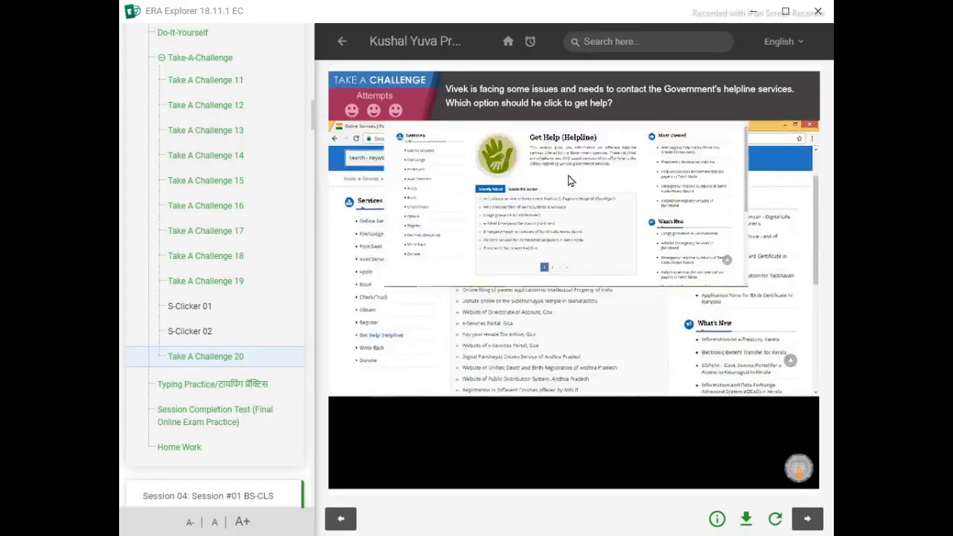
pyautogui.click(378, 245)
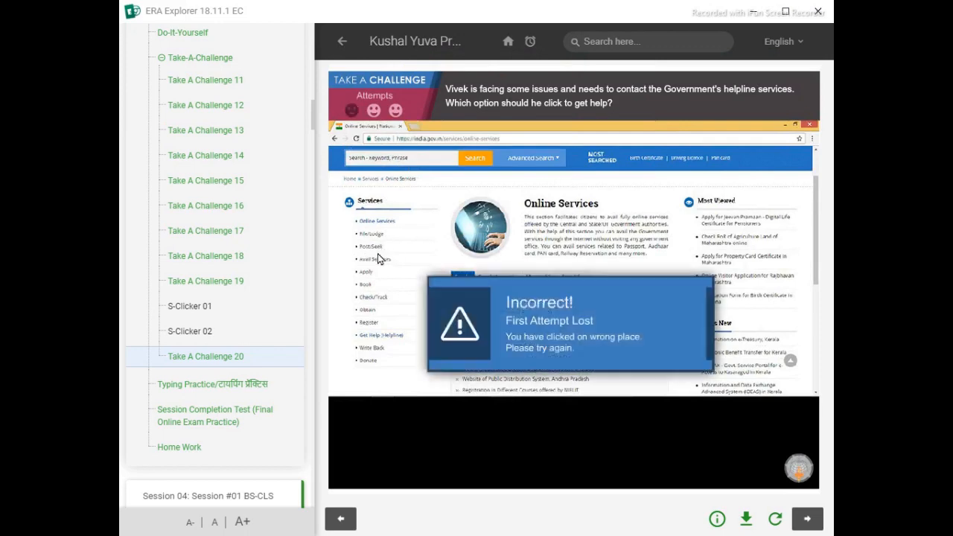
pyautogui.click(376, 257)
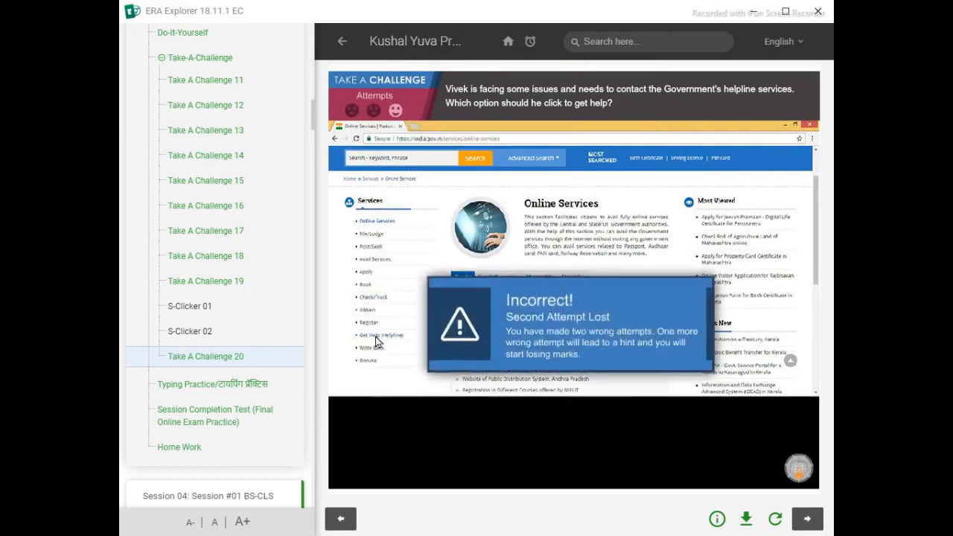
pyautogui.click(376, 336)
pyautogui.click(458, 277)
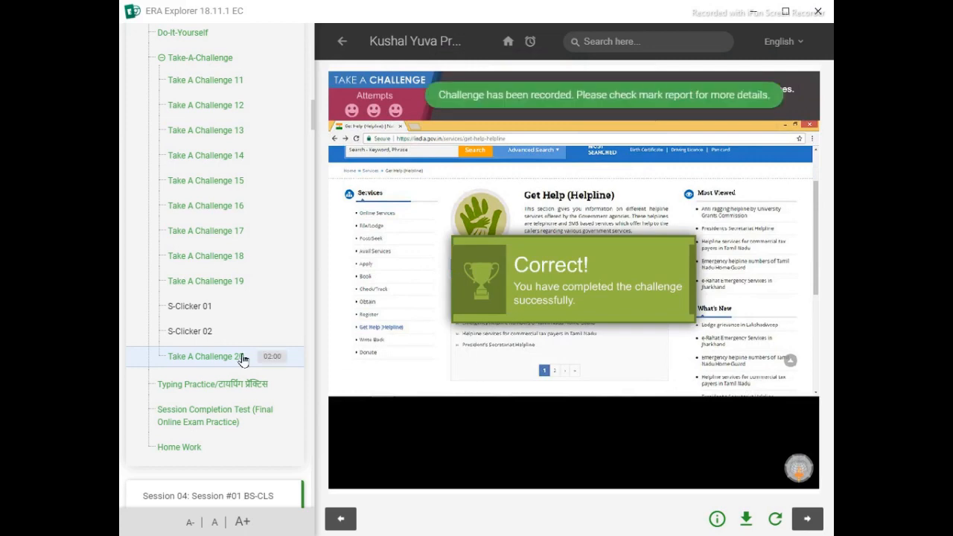
# - Start Attempt 2 of the Session 03 Session Completion Test and submit FALSE for the Disk Defragmenter statement
pyautogui.click(232, 414)
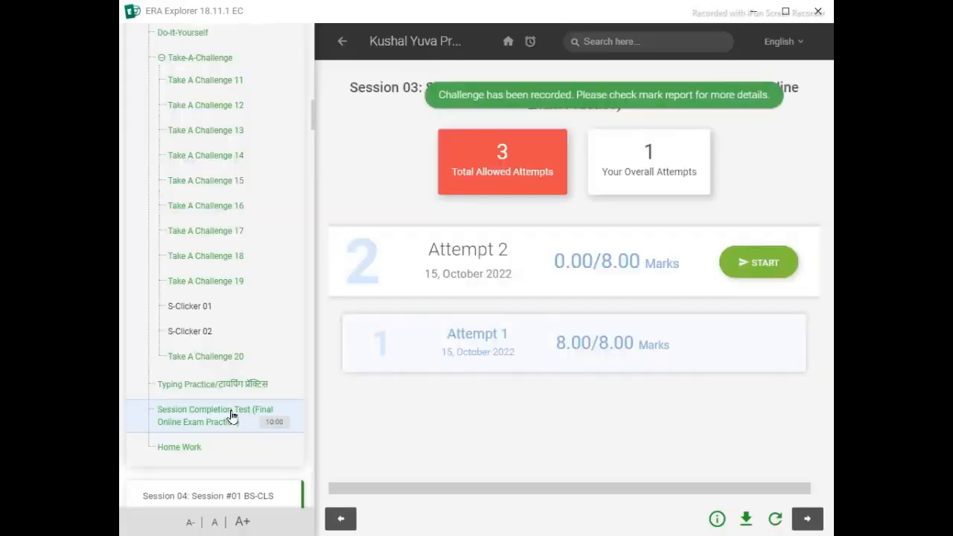
pyautogui.click(758, 262)
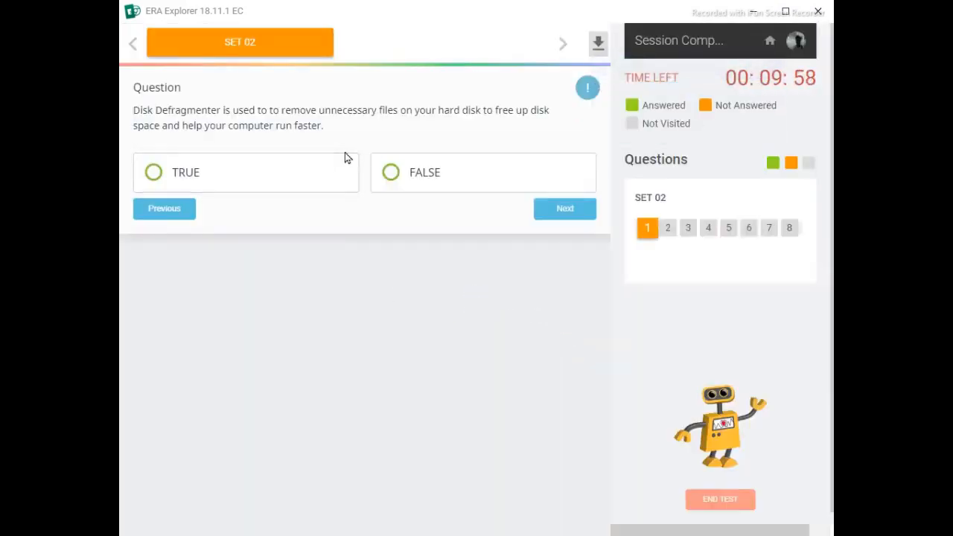
pyautogui.click(440, 176)
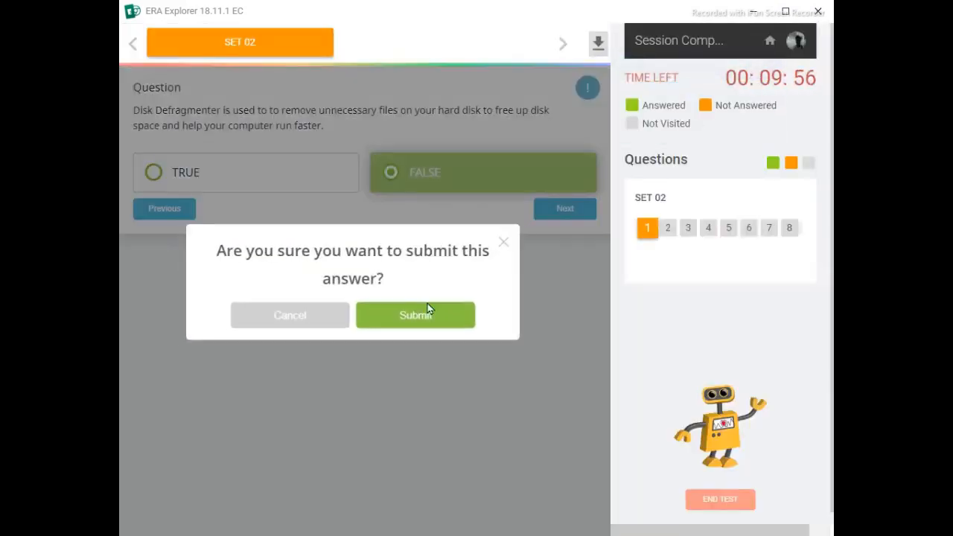
pyautogui.click(426, 313)
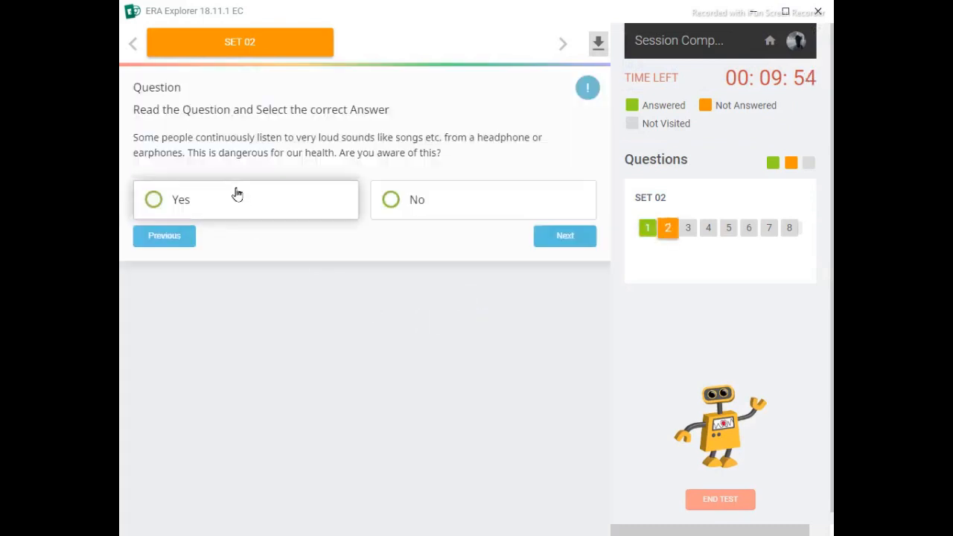
# - Submit Yes for the loud headphone sound question and "Data i.e. entering data from the keyboard is missing" for the information system image
pyautogui.click(239, 197)
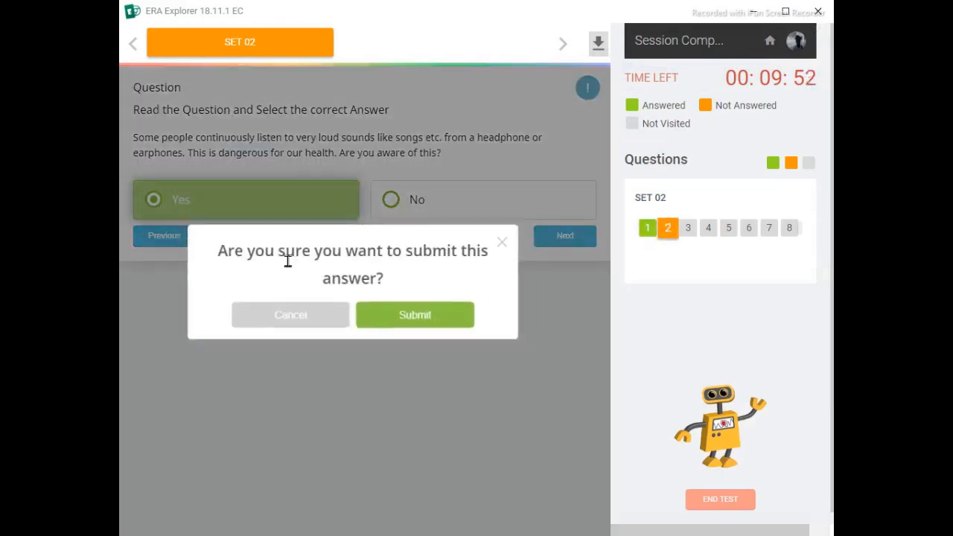
pyautogui.click(408, 318)
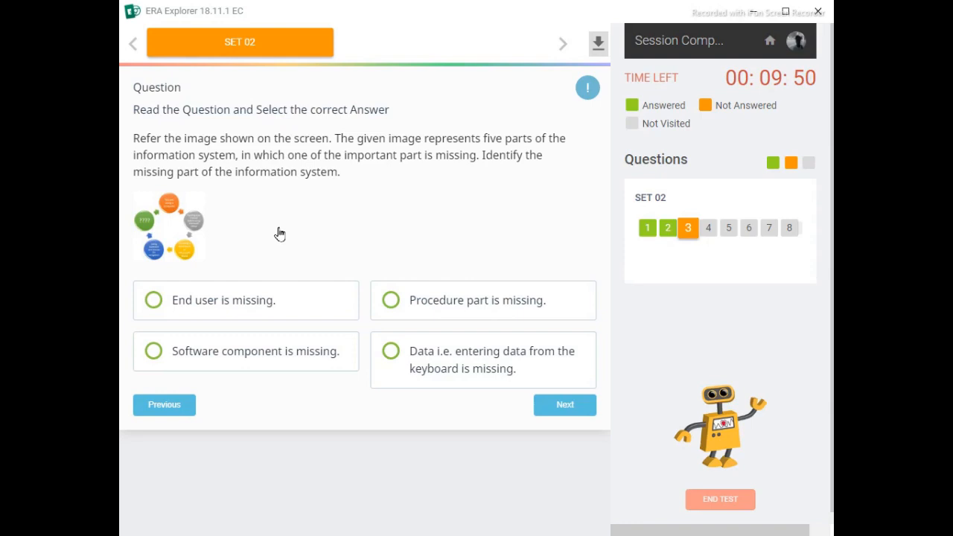
pyautogui.click(429, 360)
pyautogui.click(415, 321)
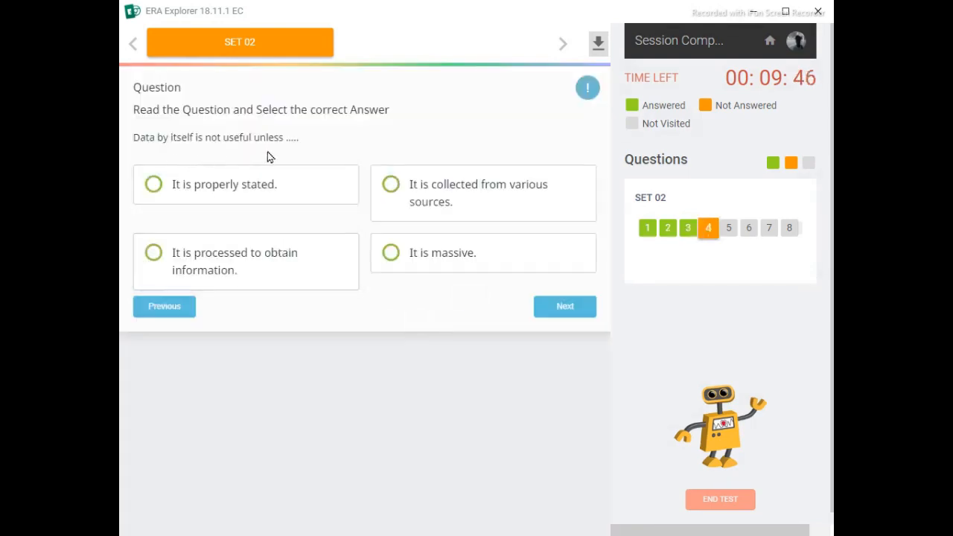
# - Submit "It is massive" for the data usefulness question and the user manuals with step-by-step guidelines option for the procedures question
pyautogui.click(445, 251)
pyautogui.click(414, 327)
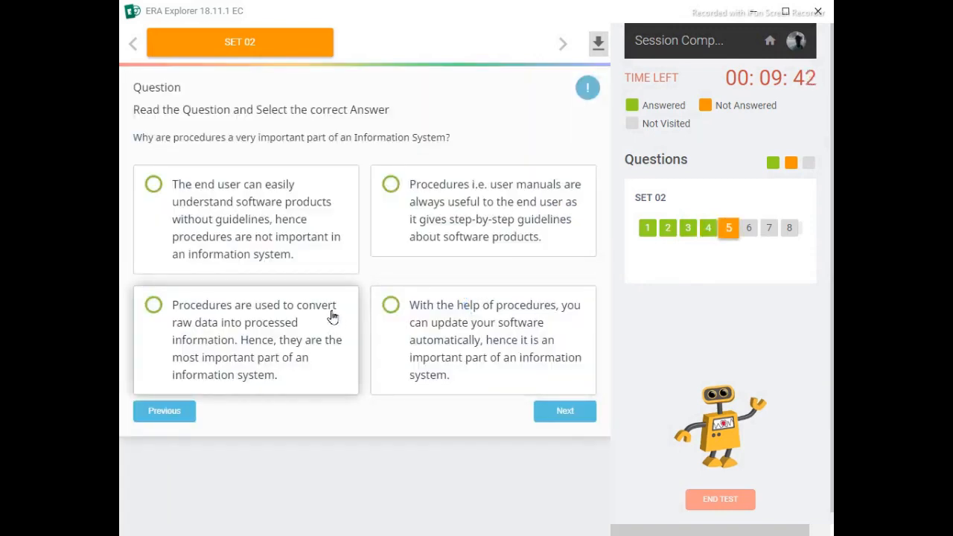
pyautogui.click(420, 226)
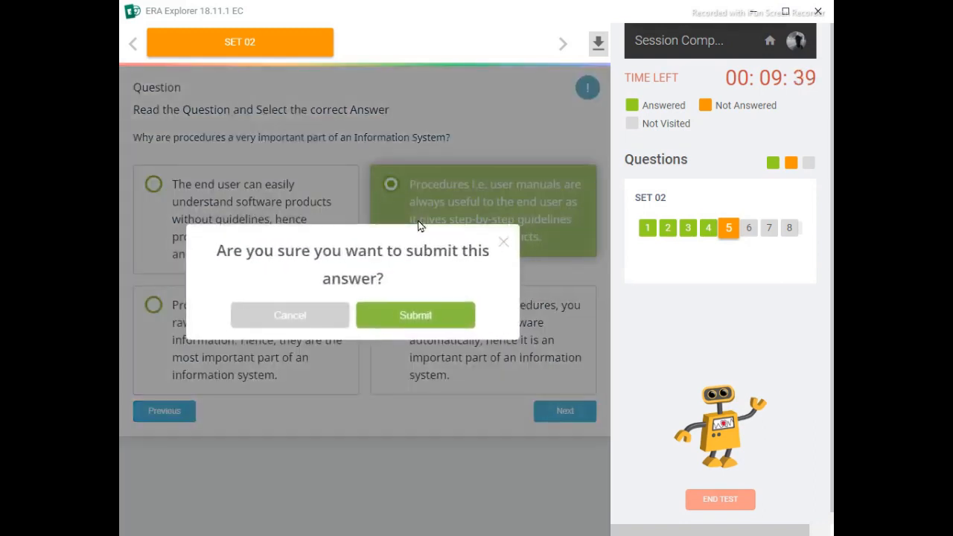
pyautogui.click(415, 319)
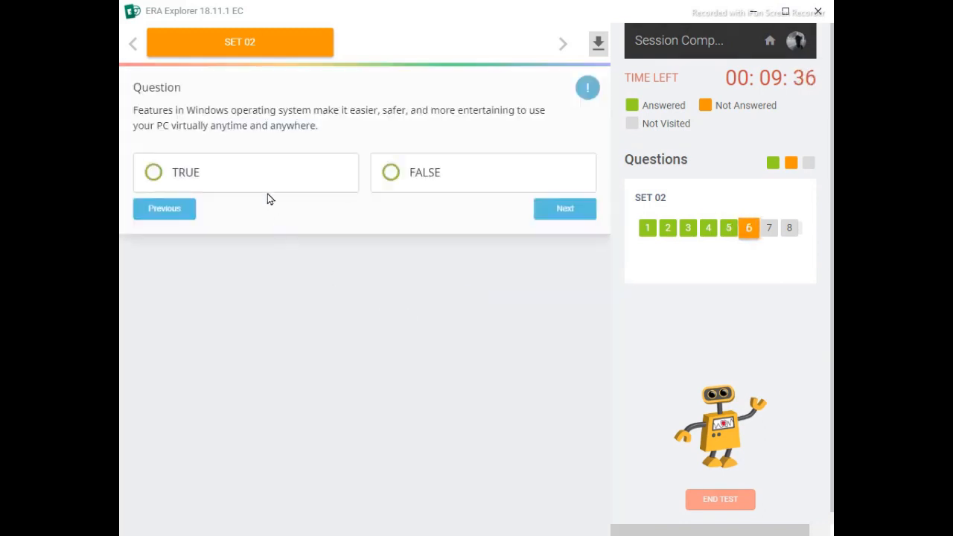
# - Submit TRUE for both Windows operating system statements and Windows Defender for the question about preventing and removing spyware
pyautogui.click(265, 186)
pyautogui.click(416, 318)
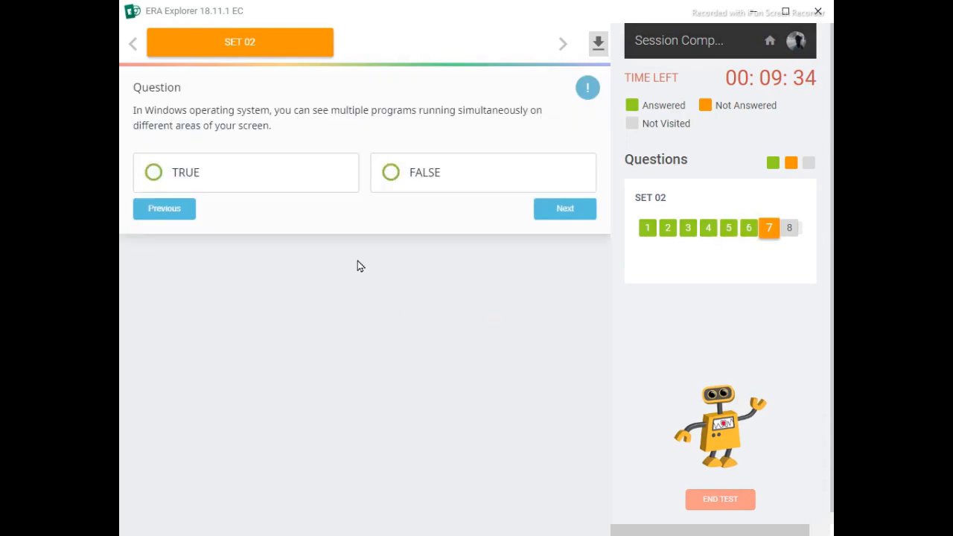
pyautogui.click(275, 172)
pyautogui.click(411, 319)
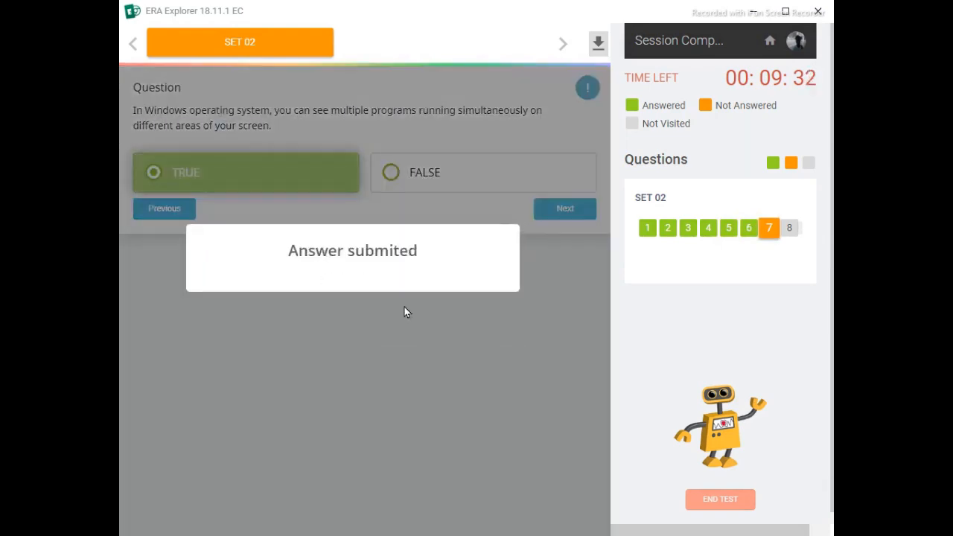
pyautogui.click(294, 225)
pyautogui.click(398, 321)
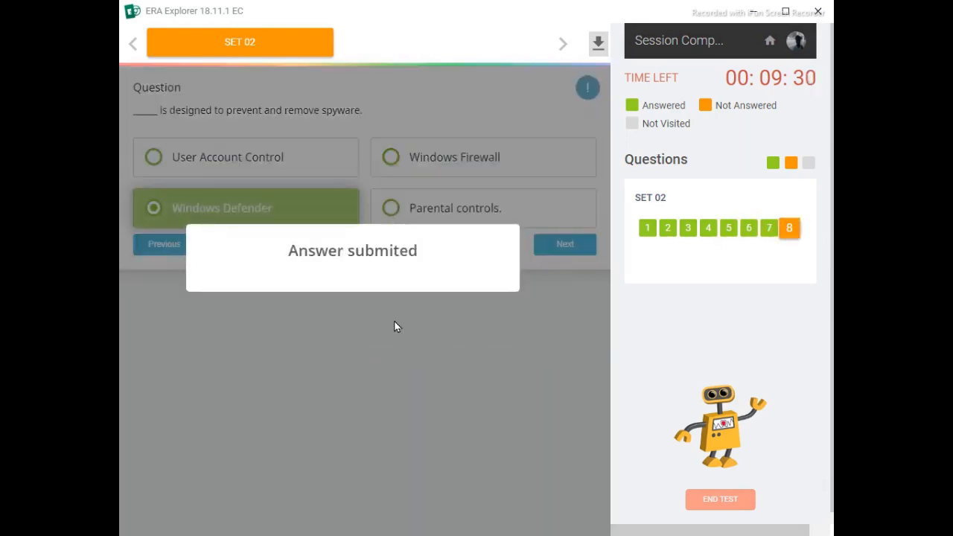
# - End the Session Completion Test with the confirmation text "End Exam" and minimize ERA Explorer to switch to Paint
pyautogui.click(445, 350)
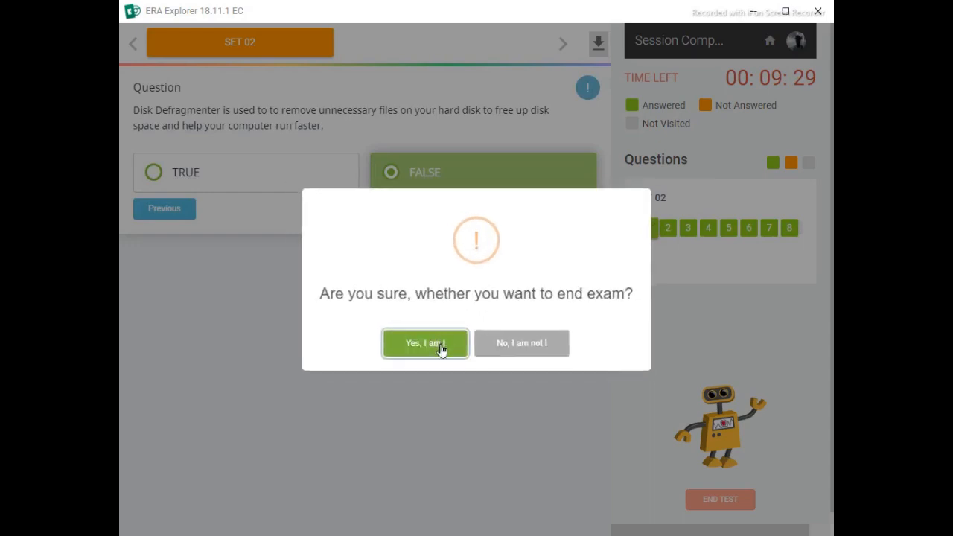
pyautogui.click(440, 350)
pyautogui.moveTo(460, 272); pyautogui.dragTo(486, 306)
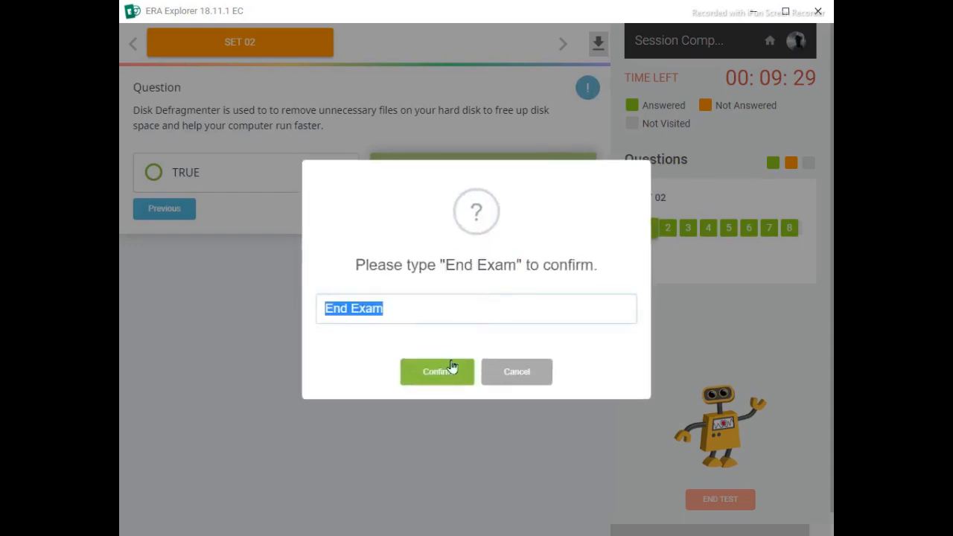
pyautogui.click(436, 370)
pyautogui.click(469, 348)
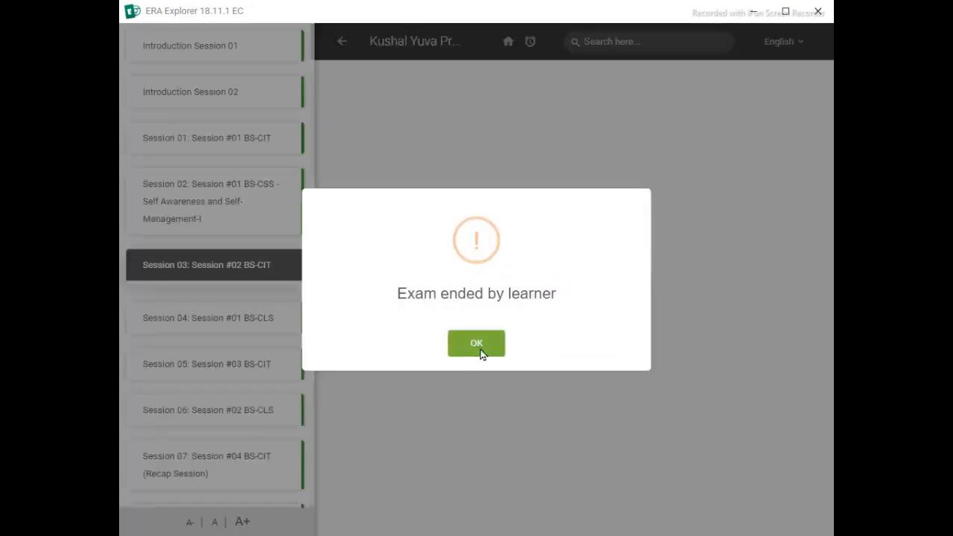
pyautogui.click(478, 350)
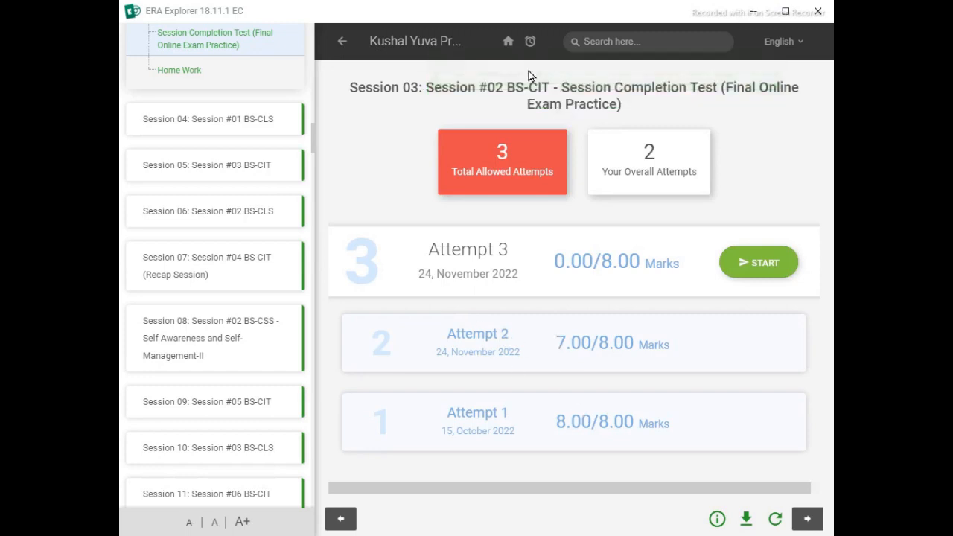
pyautogui.click(753, 11)
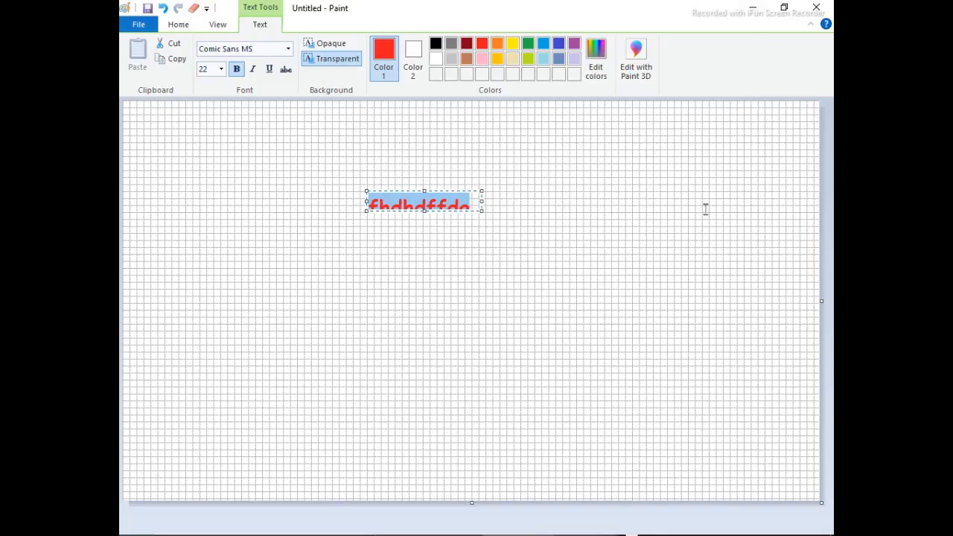